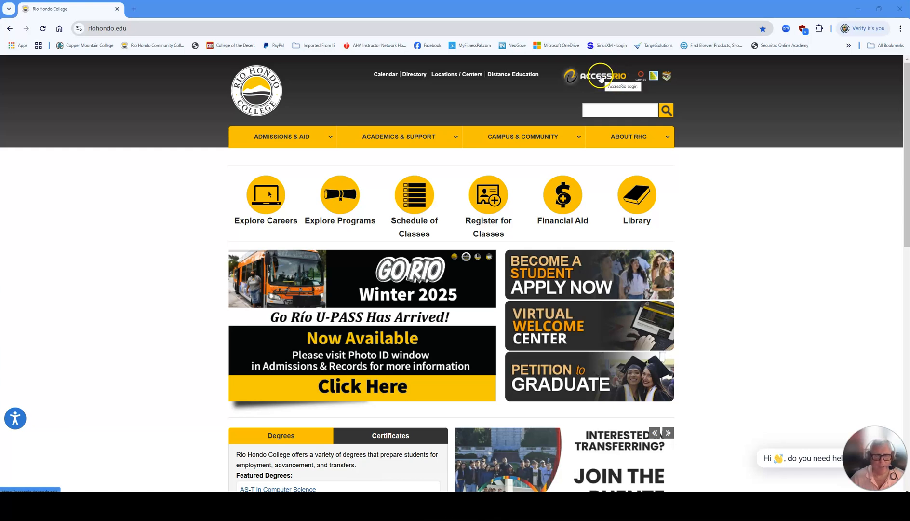
Sign in to AccessRio with the saved account login and the Windows PIN.
click(601, 78)
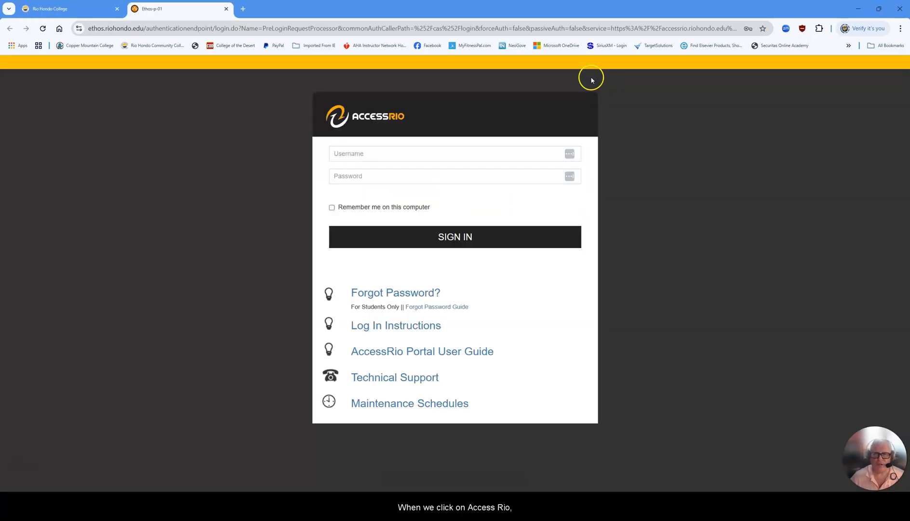
click(339, 154)
click(403, 181)
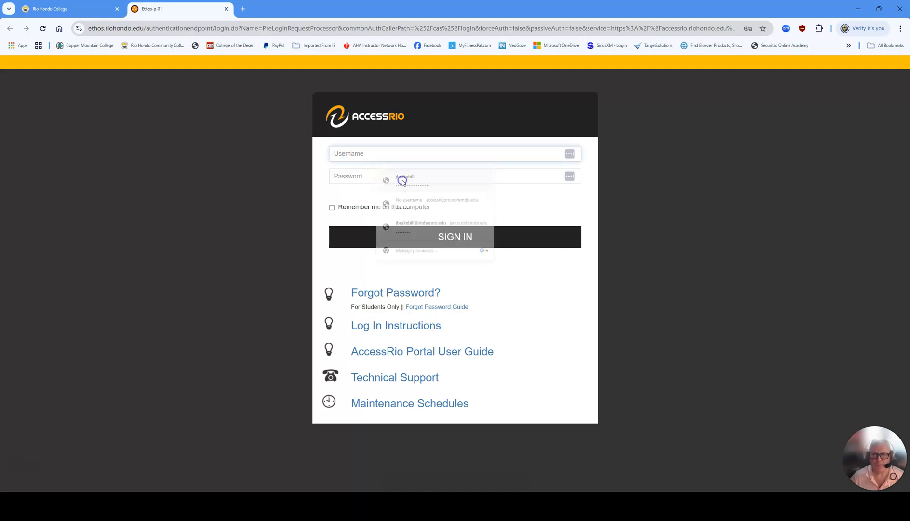
text(•••)
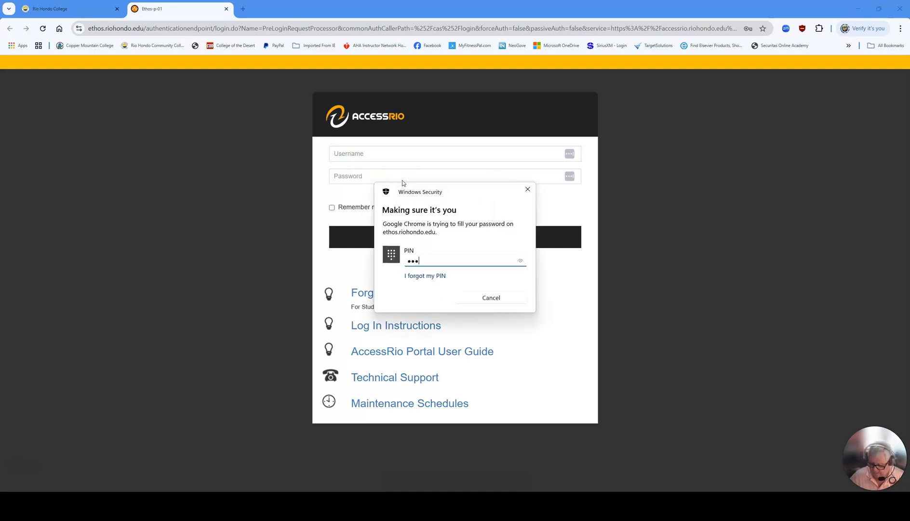
text(•)
click(457, 238)
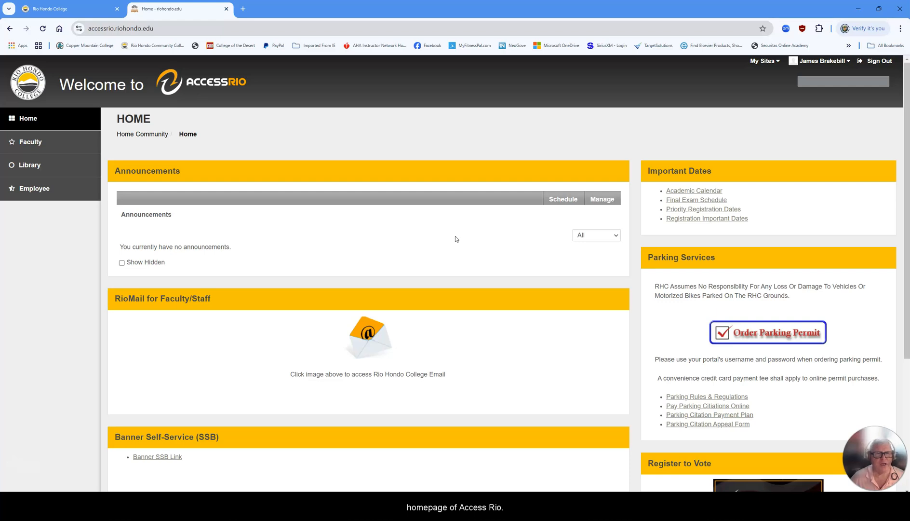
Go to AccessRio's Faculty page and open the TaskStream login in a new tab.
click(452, 235)
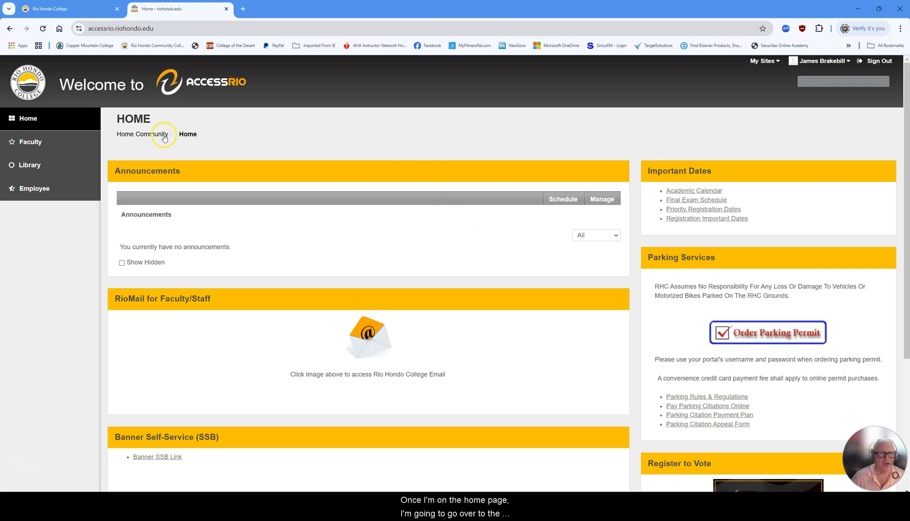
click(32, 142)
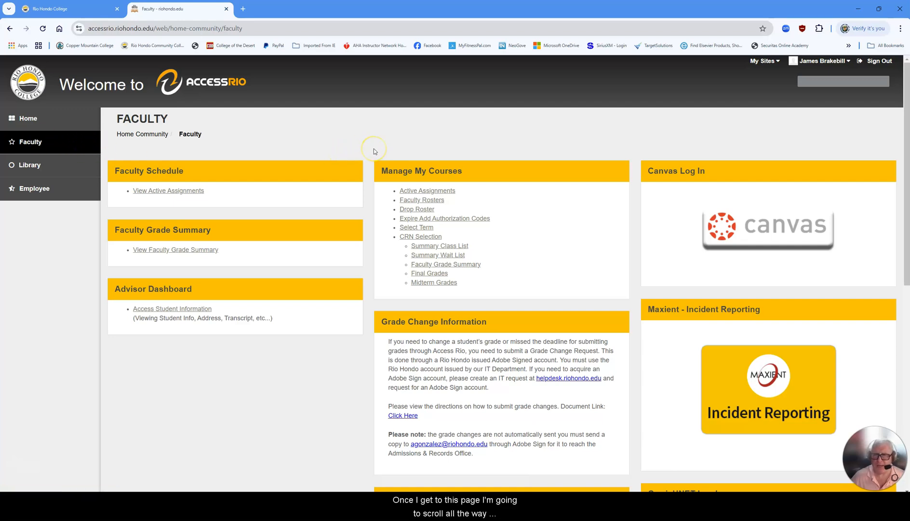
scroll(374, 151, down, 8)
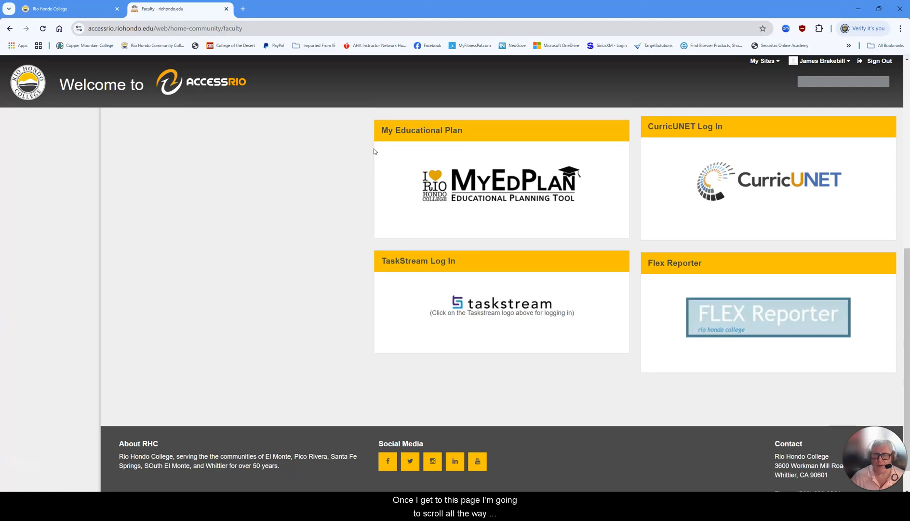
scroll(374, 151, down, 1)
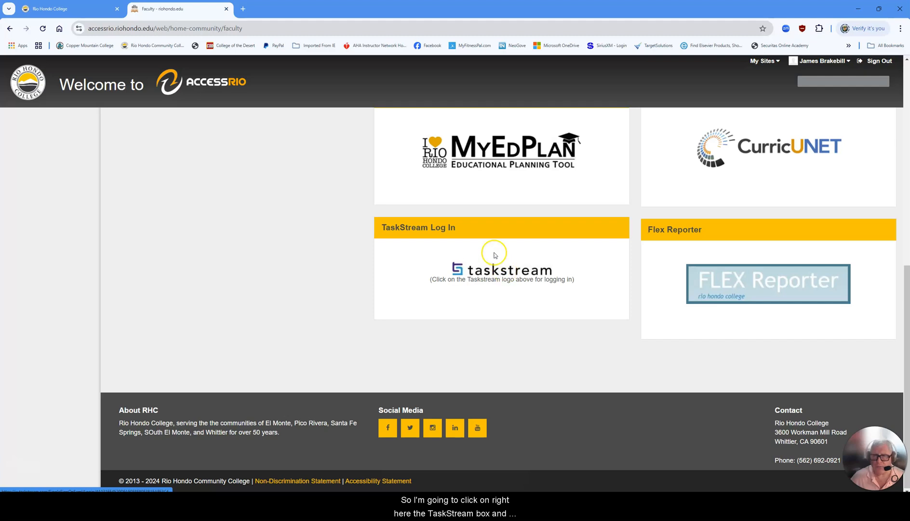
click(503, 278)
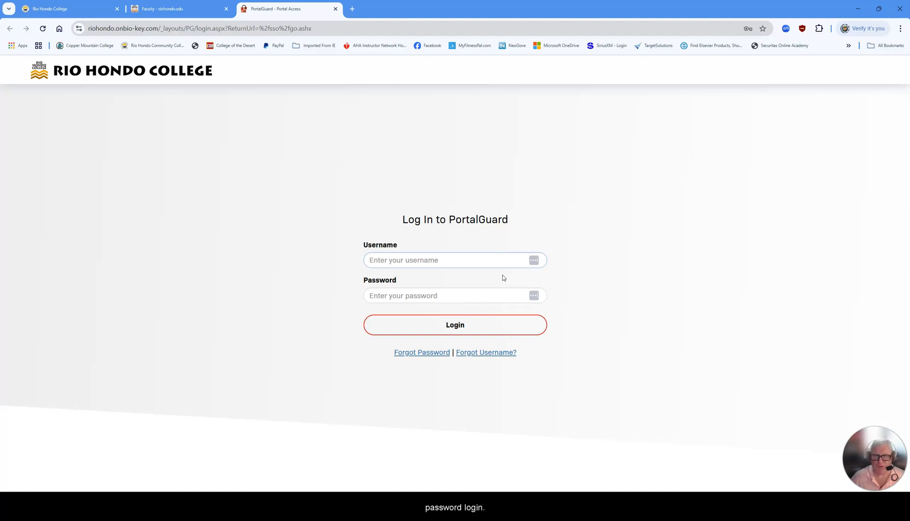
Log in through PortalGuard using the saved username and password.
click(383, 259)
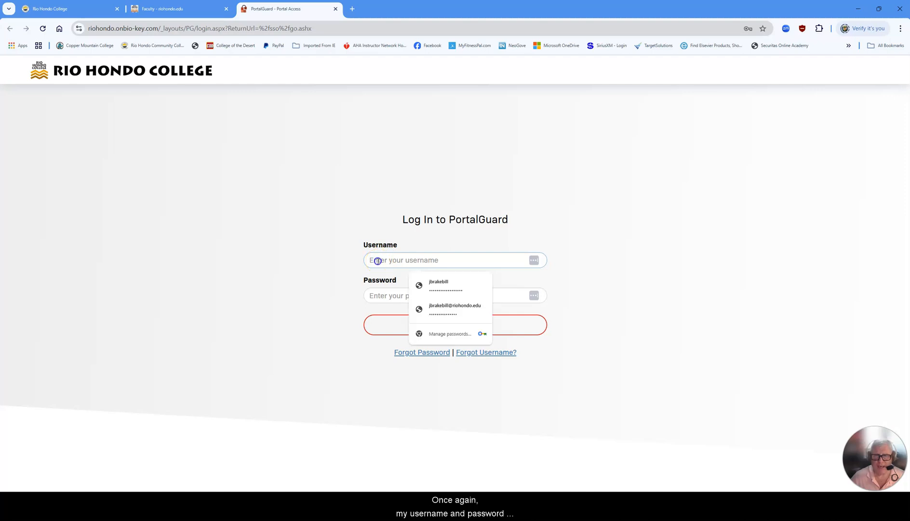
click(432, 285)
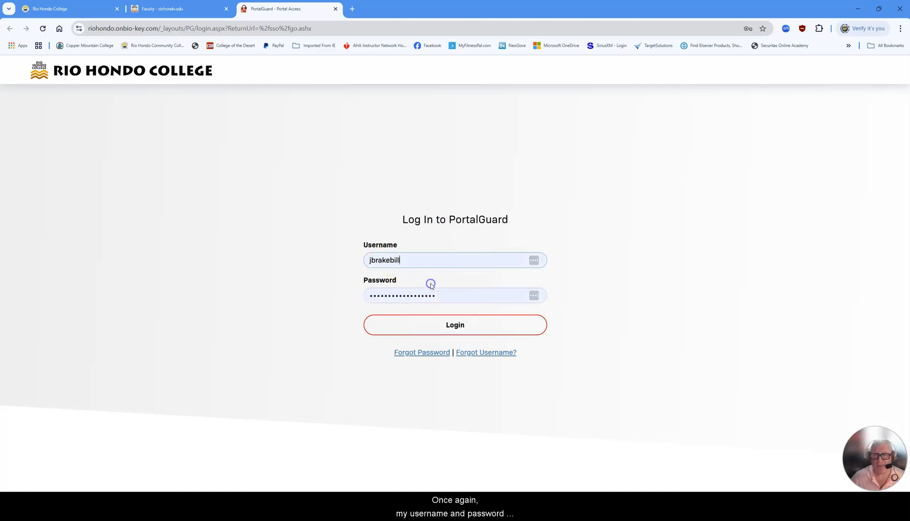
click(448, 325)
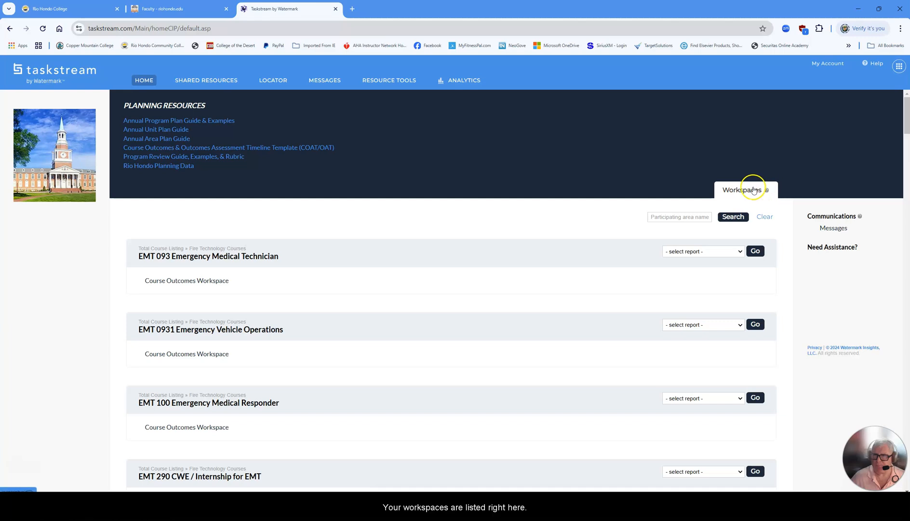
Open the Course Outcomes Workspace for FTEC 103 Fire Behavior and Combustion.
scroll(491, 240, down, 5)
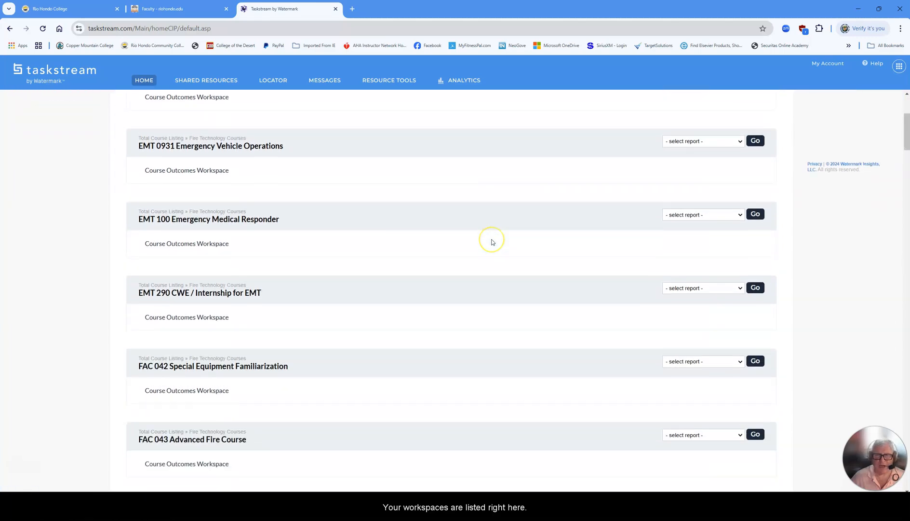
scroll(492, 241, down, 6)
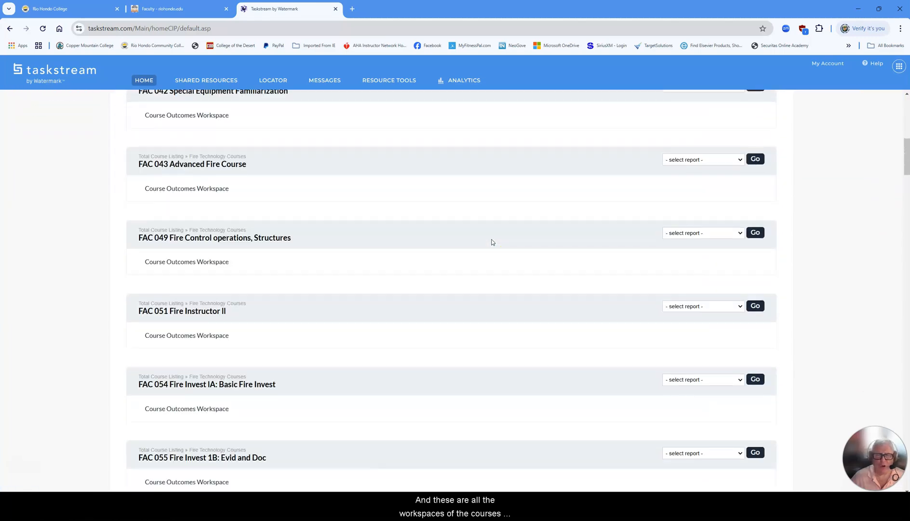
scroll(492, 241, down, 6)
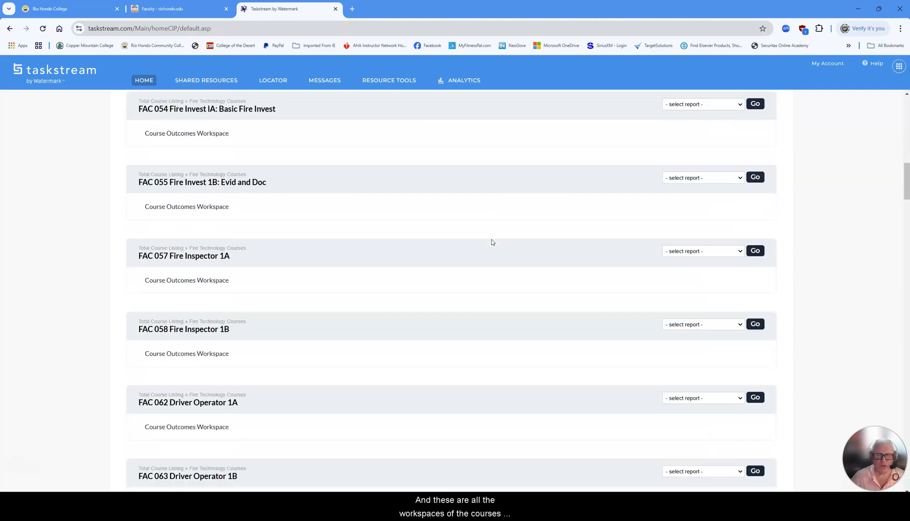
scroll(493, 241, down, 2)
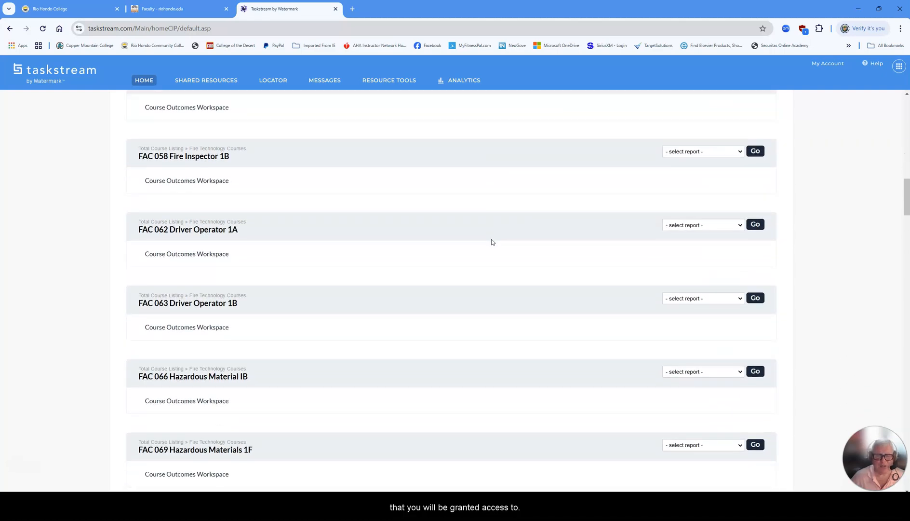
scroll(492, 242, up, 1)
scroll(492, 242, up, 1)
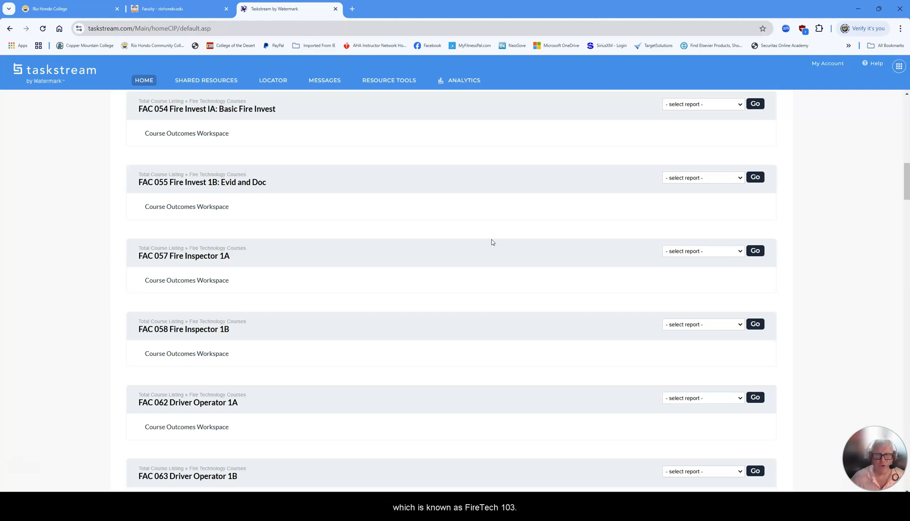
scroll(490, 241, down, 10)
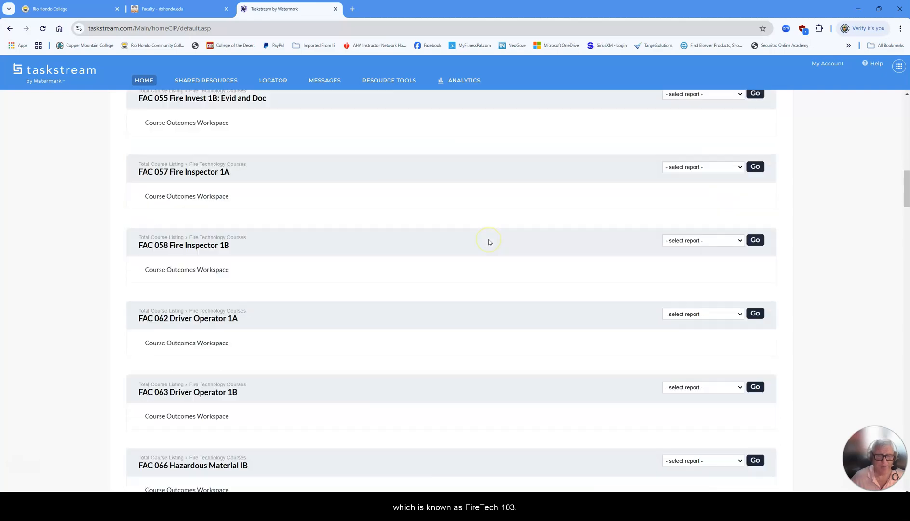
scroll(489, 242, down, 7)
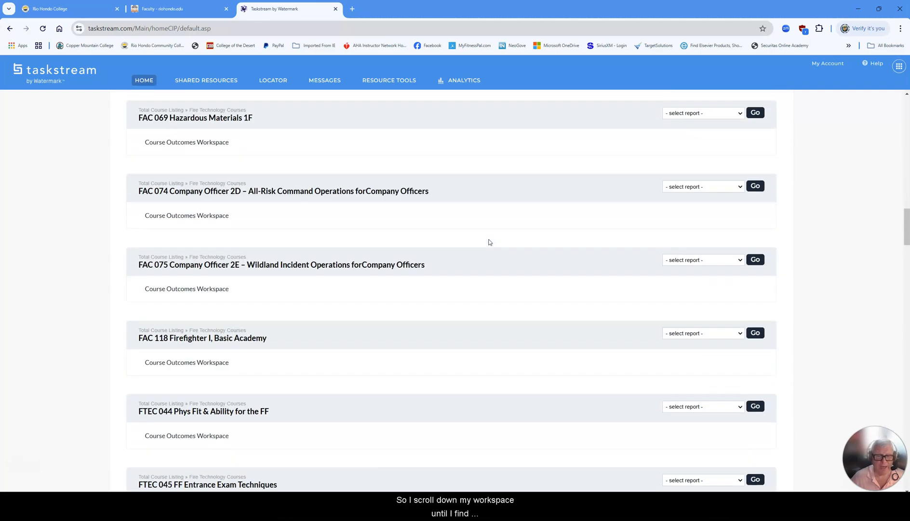
scroll(489, 242, down, 4)
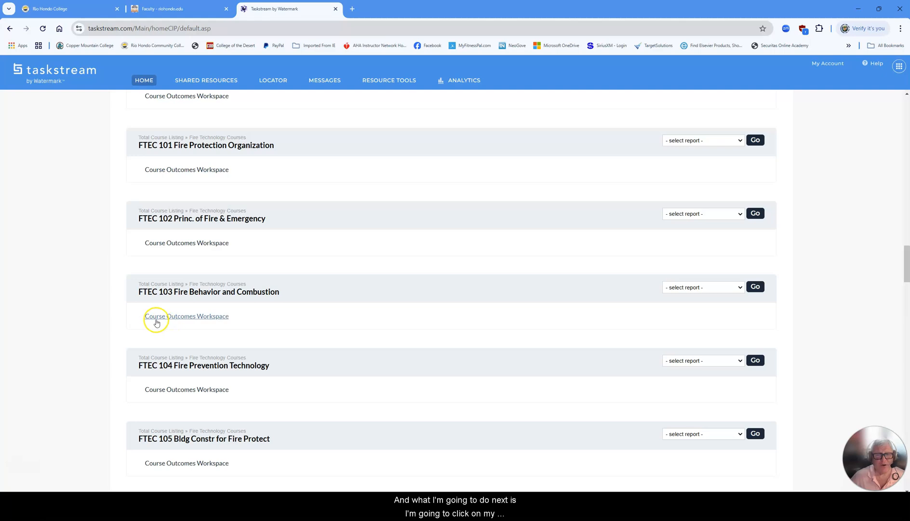
click(207, 318)
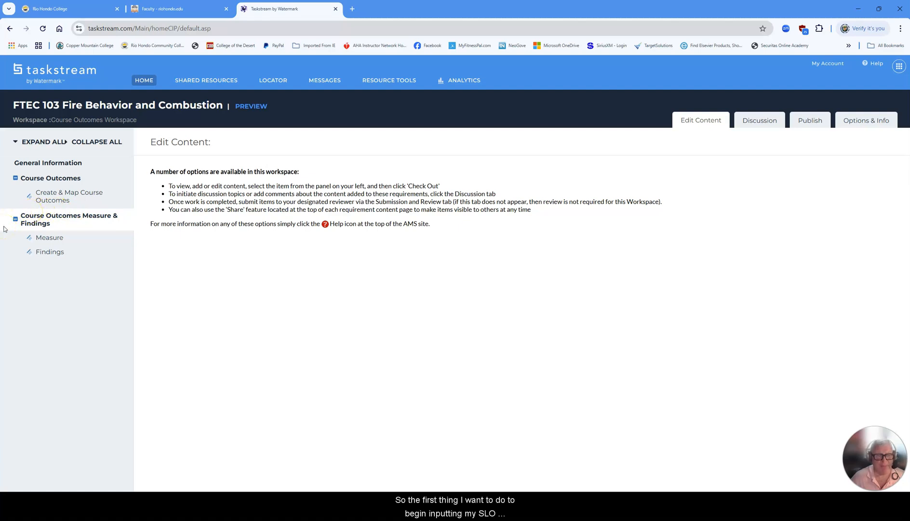
Check out the Measure section and review the existing measures for each outcome.
click(50, 238)
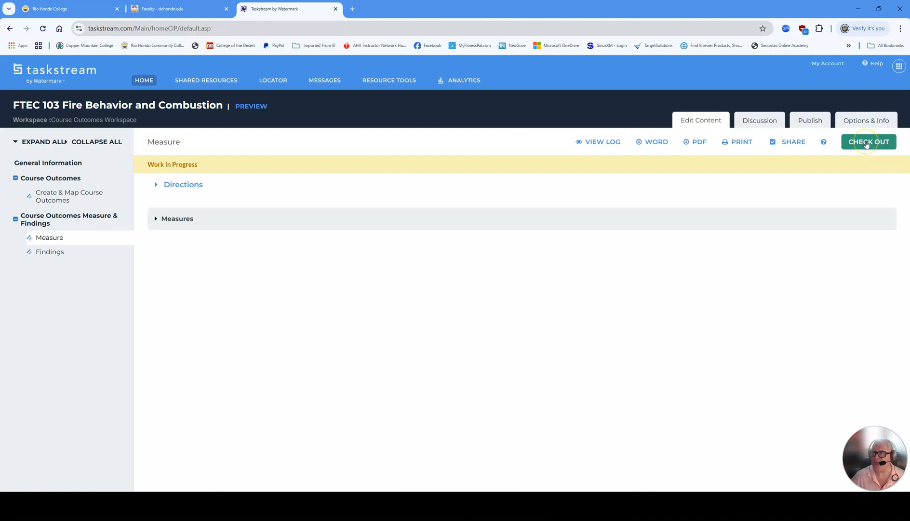
click(869, 142)
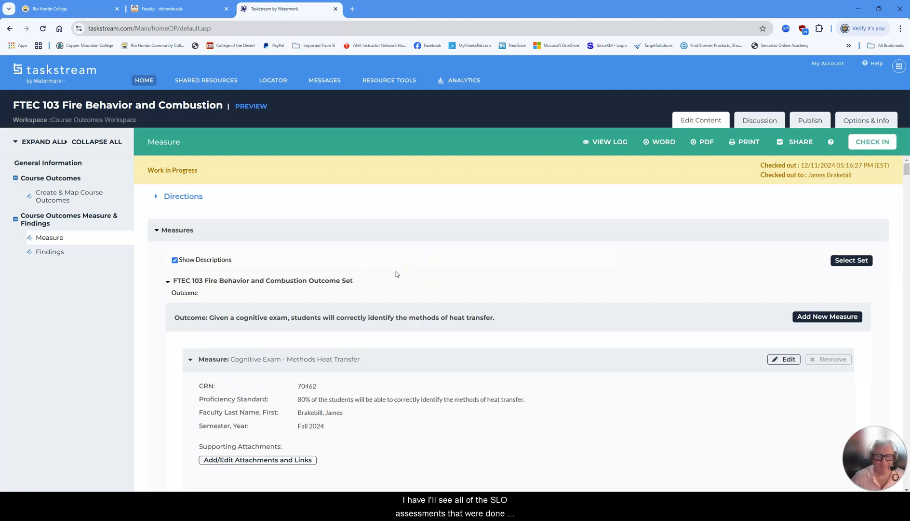
scroll(408, 270, down, 5)
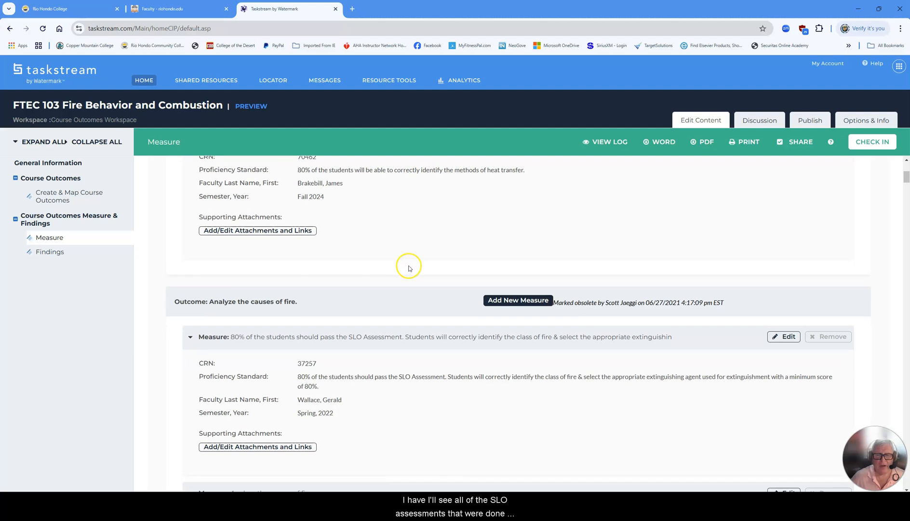
scroll(409, 268, down, 10)
scroll(409, 268, down, 4)
scroll(409, 268, down, 5)
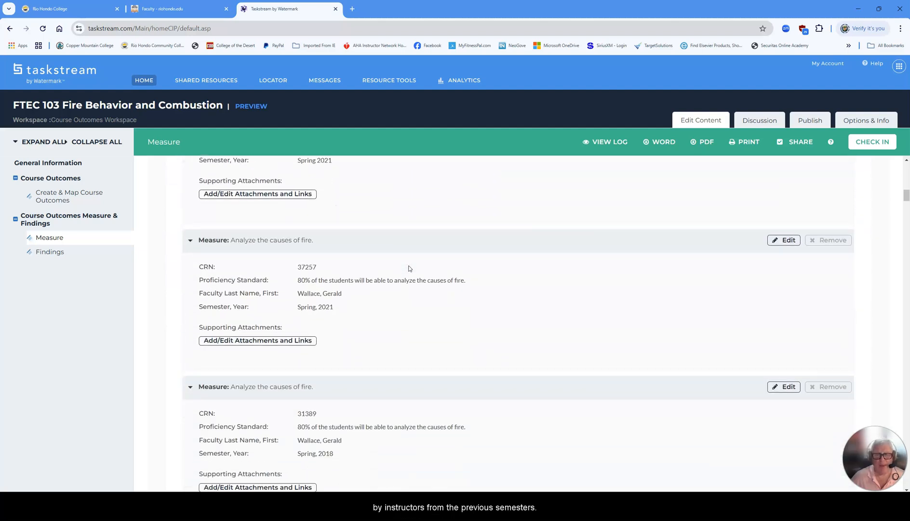
scroll(409, 268, down, 3)
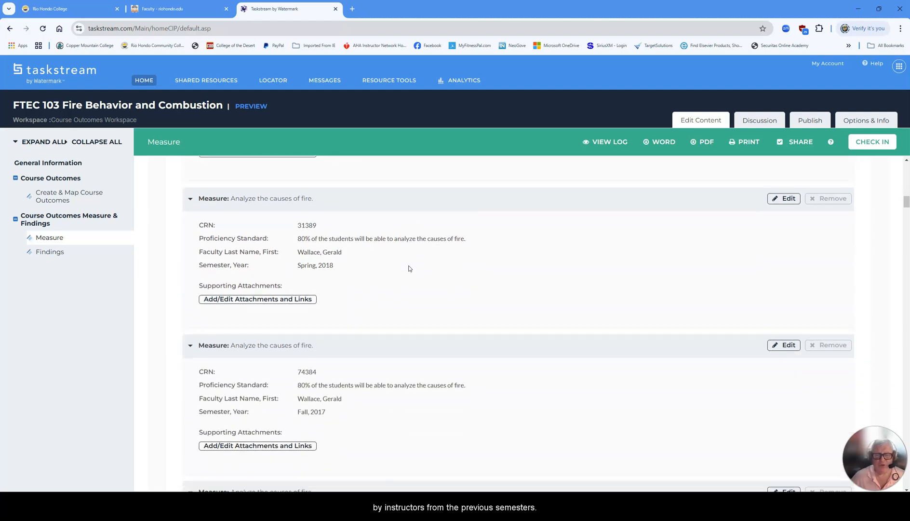
scroll(409, 268, down, 2)
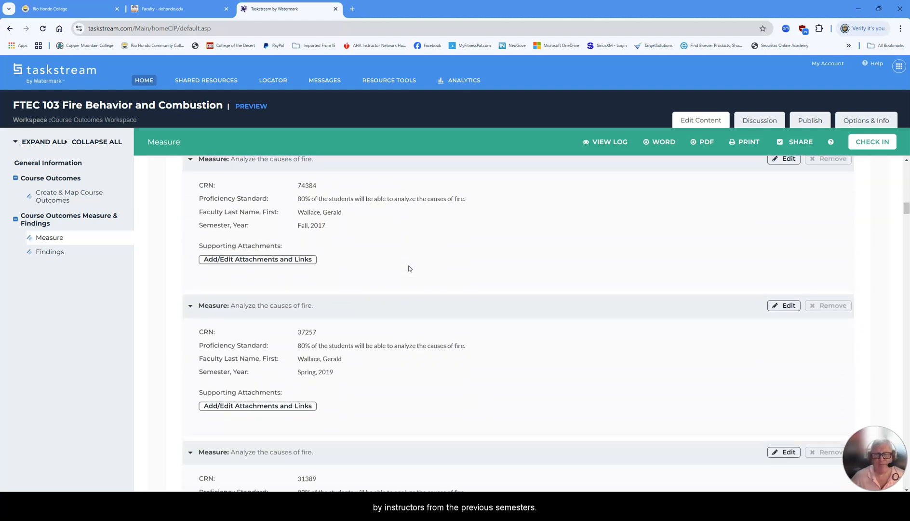
scroll(409, 269, up, 5)
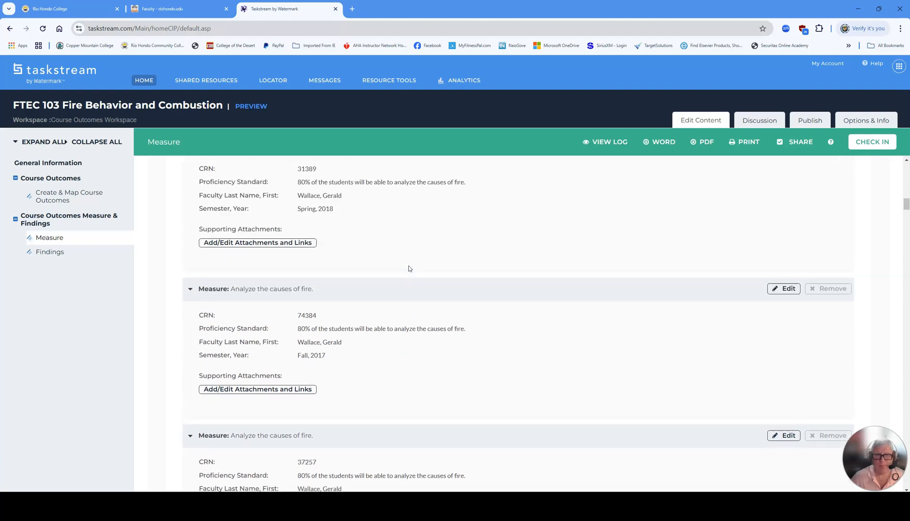
scroll(409, 268, up, 6)
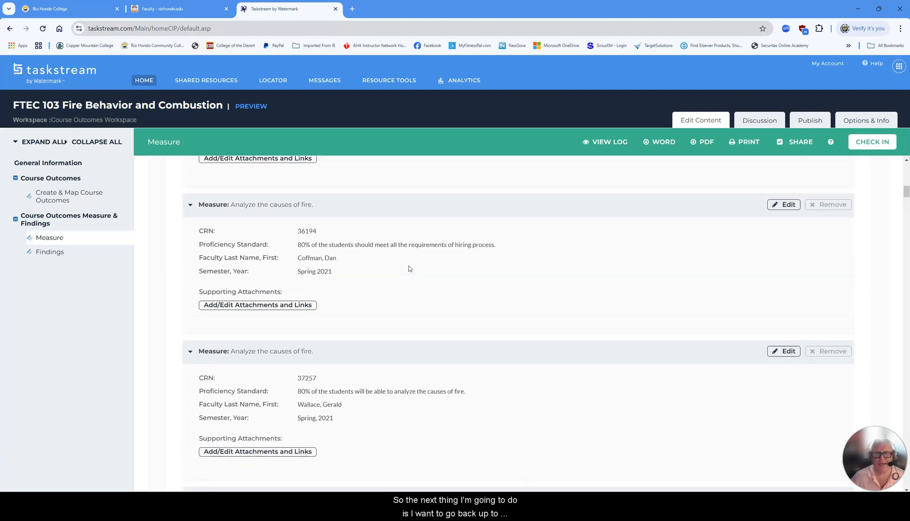
scroll(409, 268, up, 8)
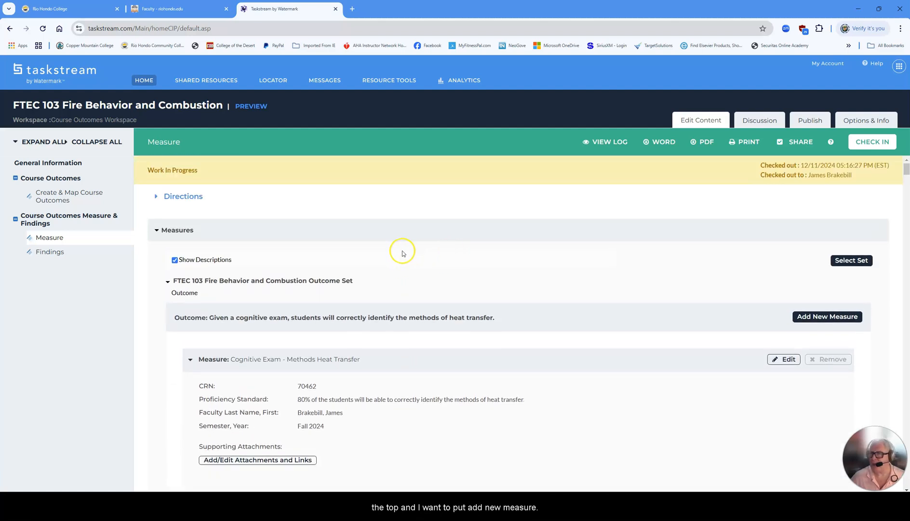
Add a new measure under the heat-transfer outcome and move through its form fields.
click(829, 318)
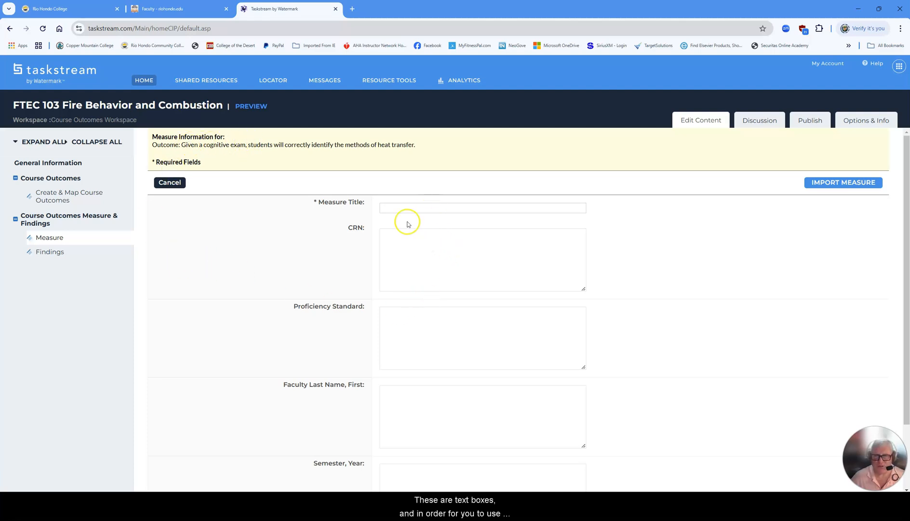
click(398, 208)
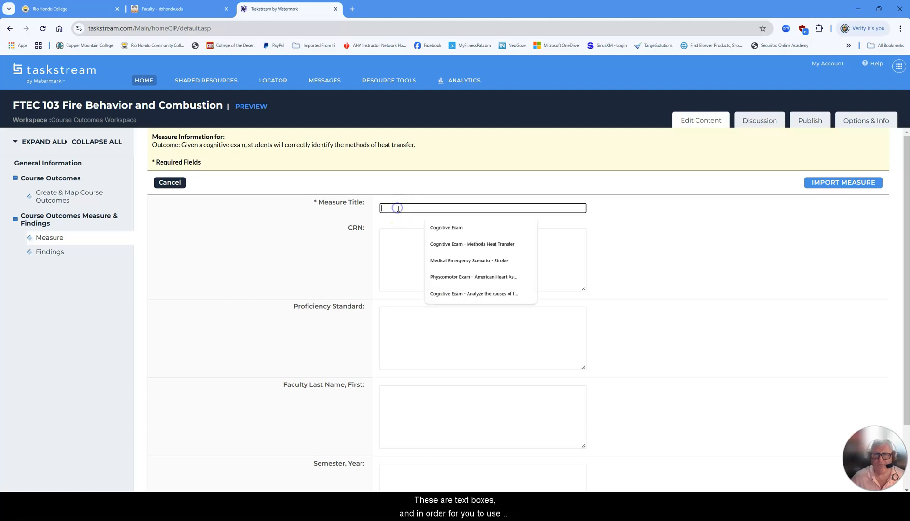
click(392, 244)
click(393, 326)
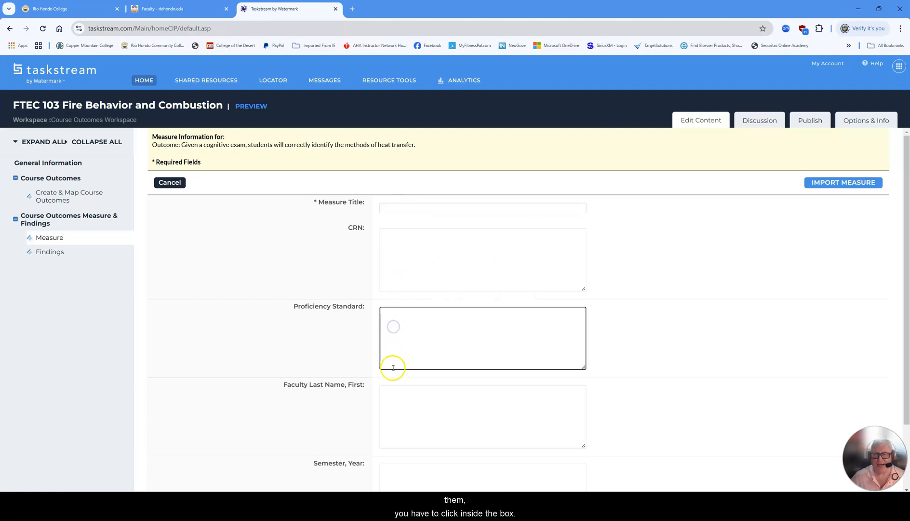
click(395, 399)
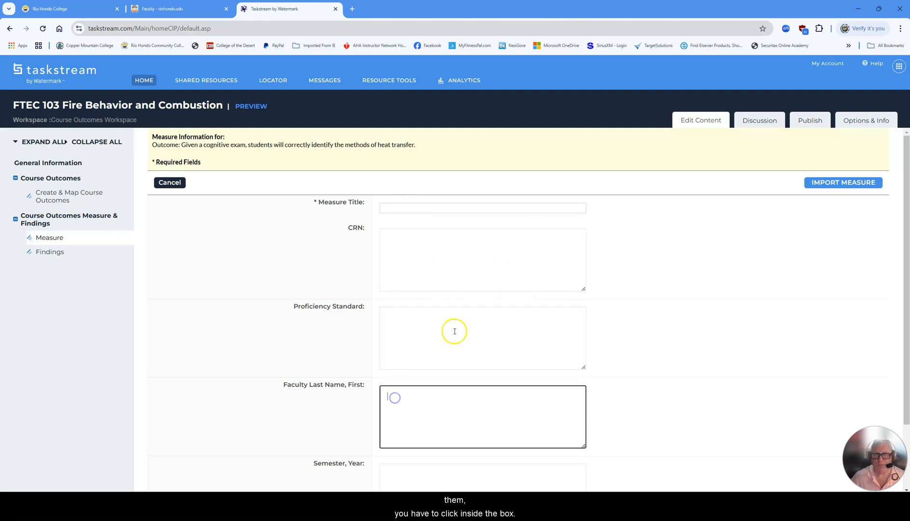
click(391, 210)
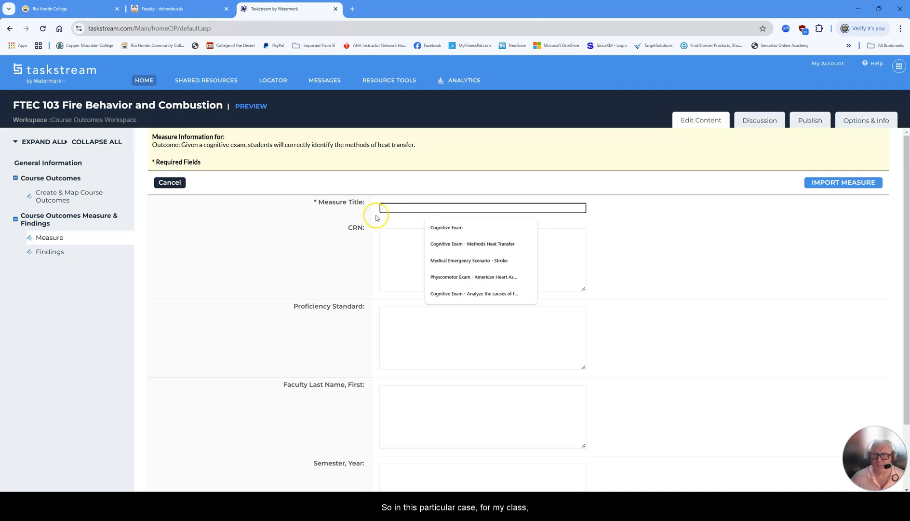
Title the measure 'Cognitive Exam - Methods Heat Transfer', enter CRN 123456, paste the 80% proficiency standard.
click(451, 244)
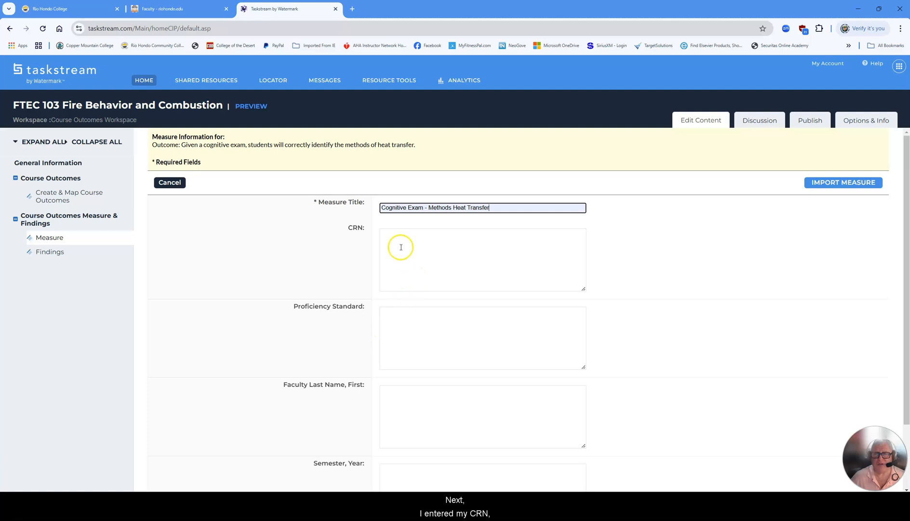
click(388, 235)
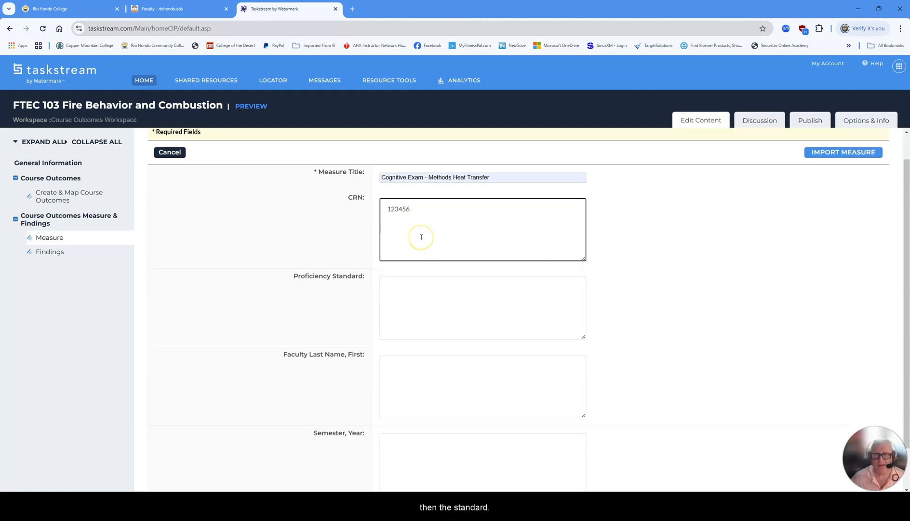
scroll(421, 236, down, 2)
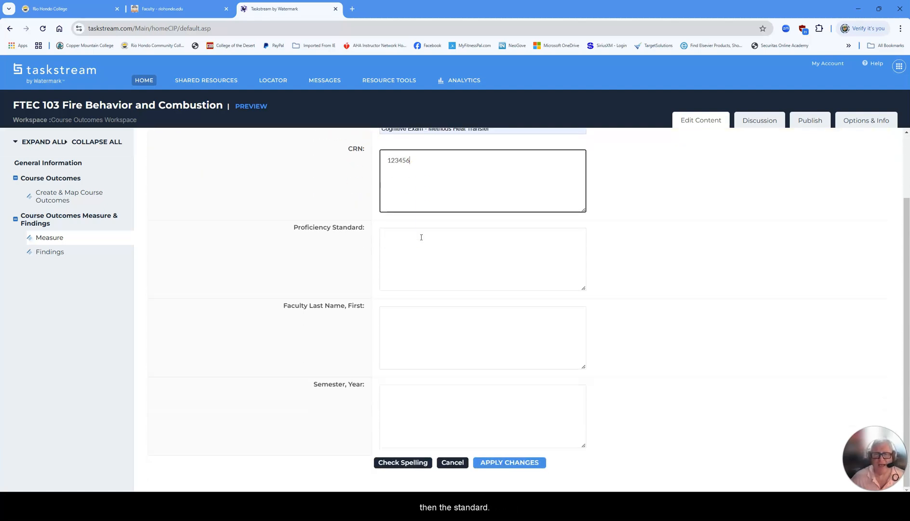
click(386, 237)
right_click(388, 238)
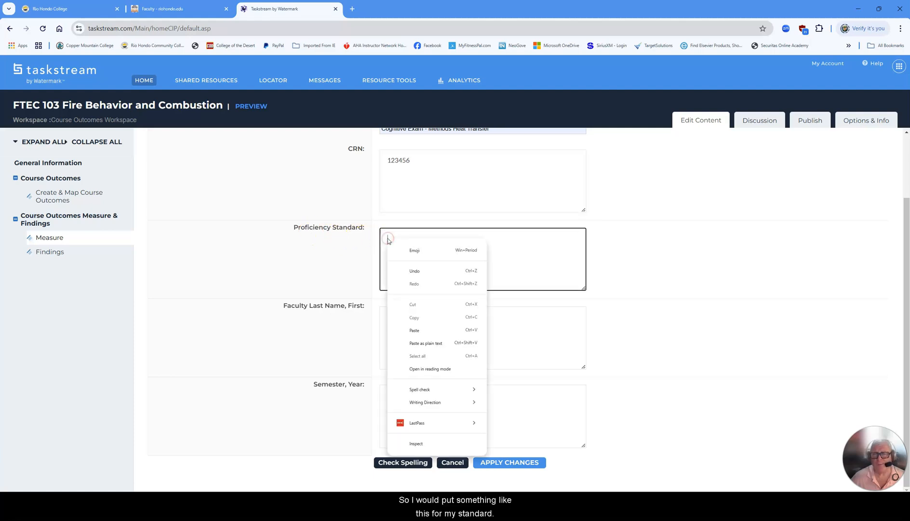
click(413, 331)
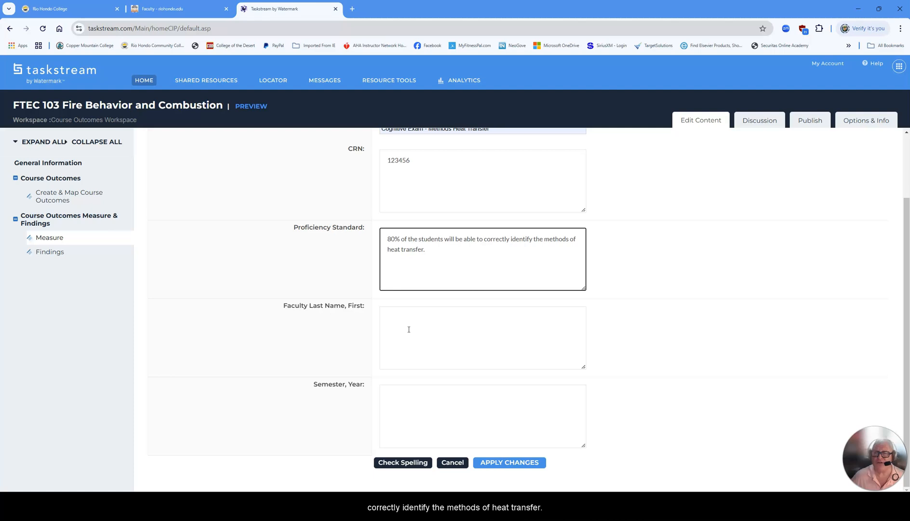
Enter the faculty member's name and start the semester as Fall 2024.
click(392, 317)
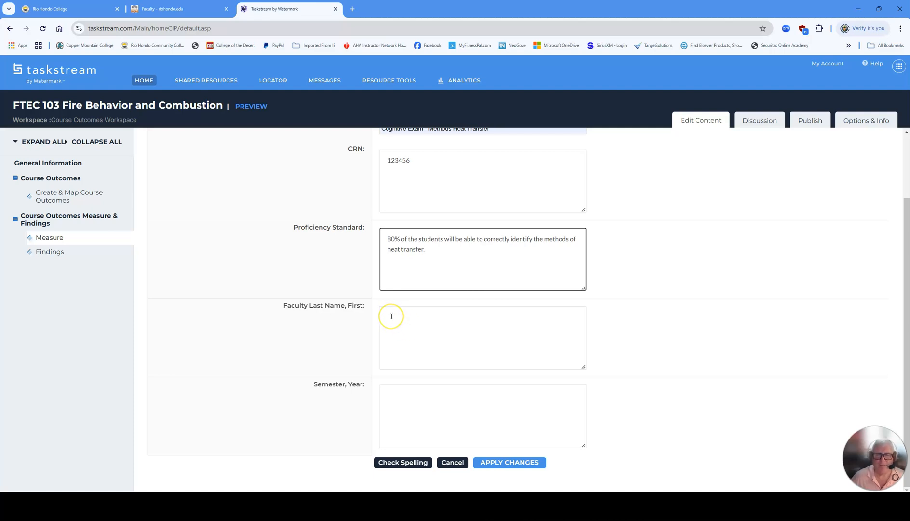
click(392, 317)
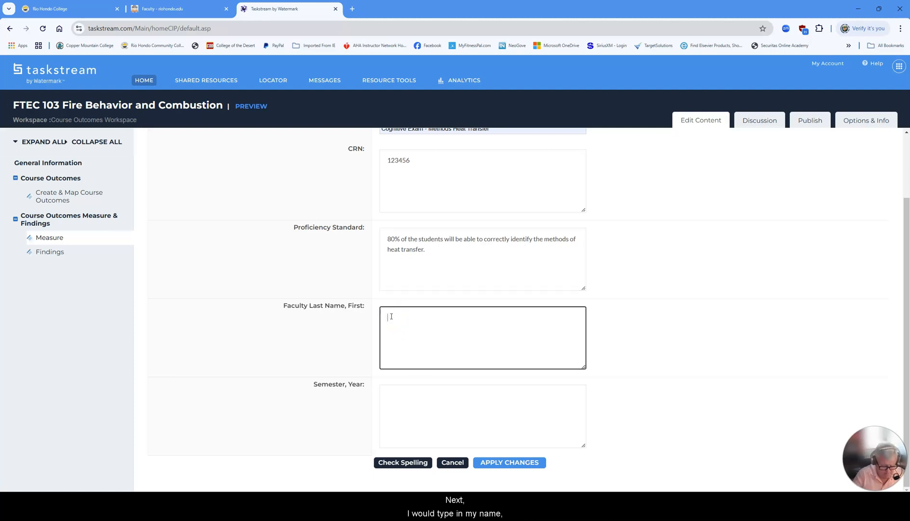
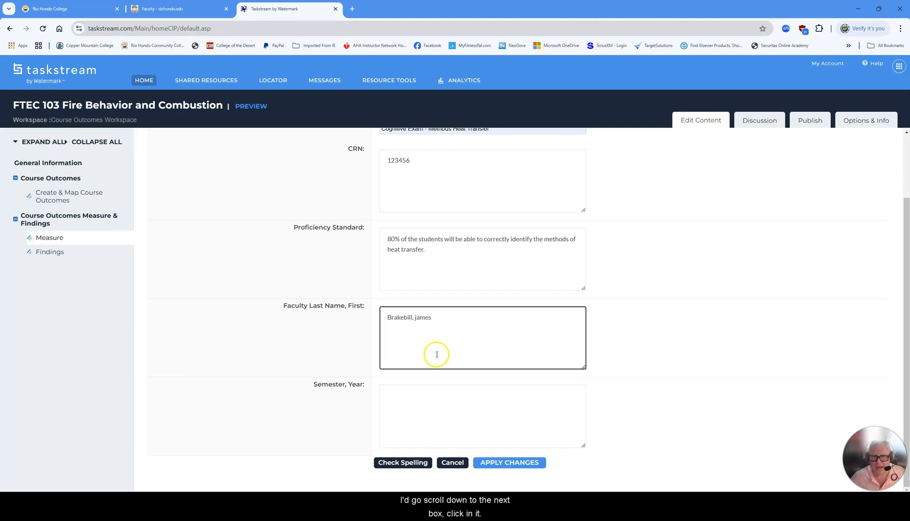
click(394, 401)
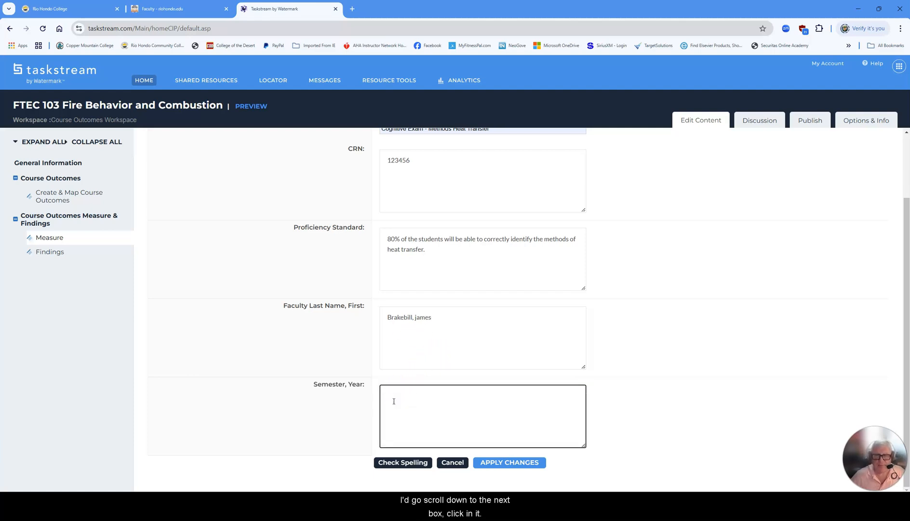
text(Fall 2024)
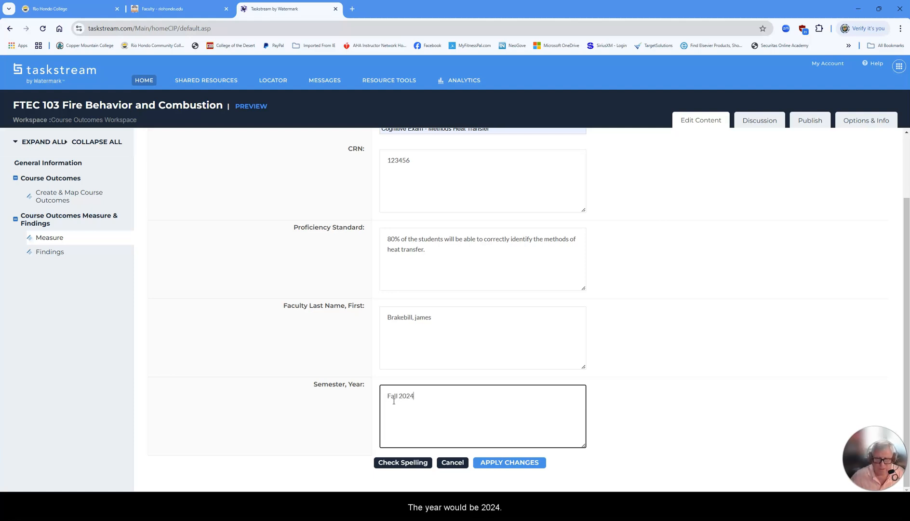
Apply the Fall 2024 measure changes and check the Measure section back in.
click(535, 463)
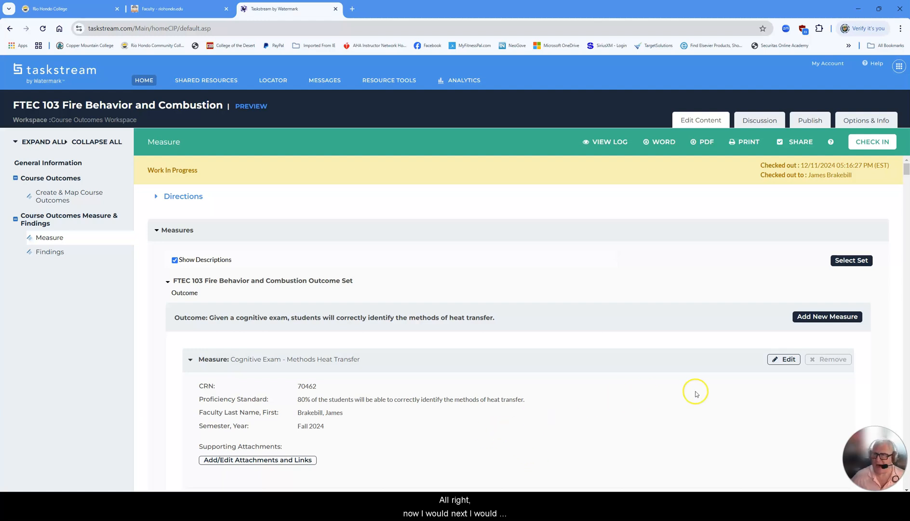
click(871, 142)
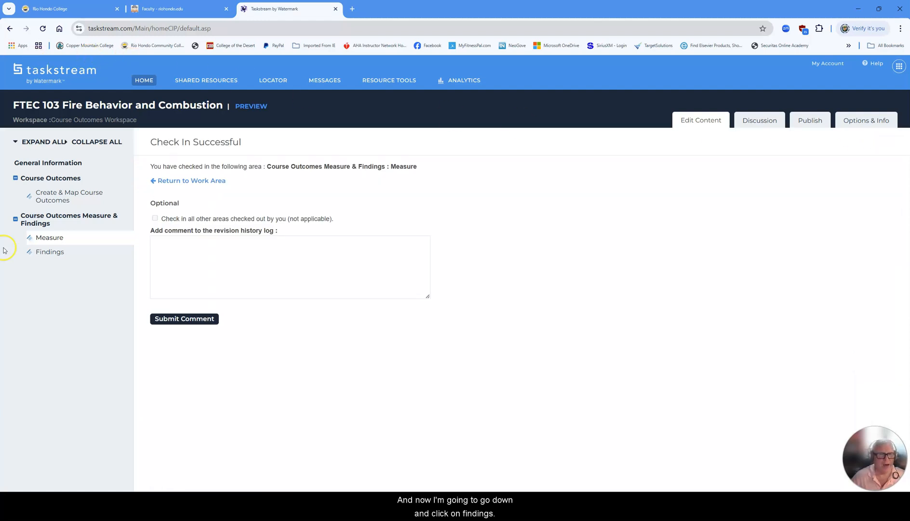
Check out the Findings section and start findings for the CRN 123456 heat-transfer measure.
click(43, 253)
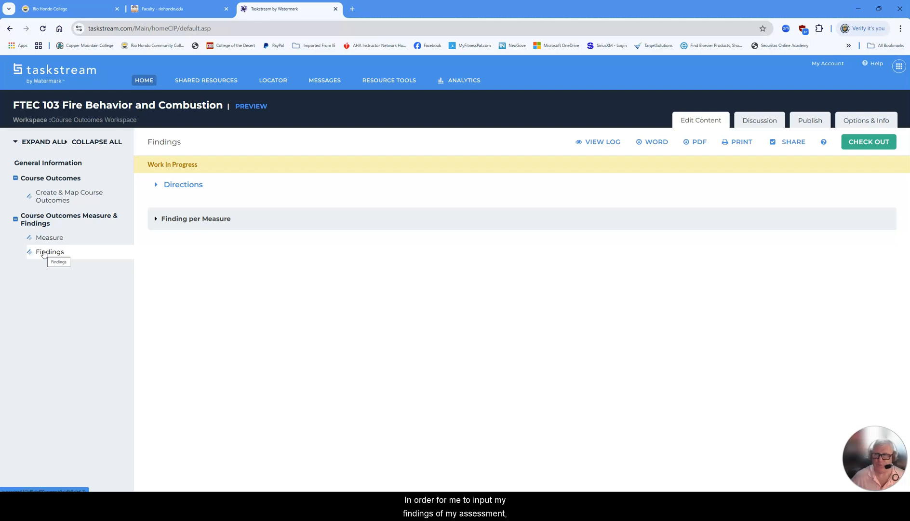
click(869, 142)
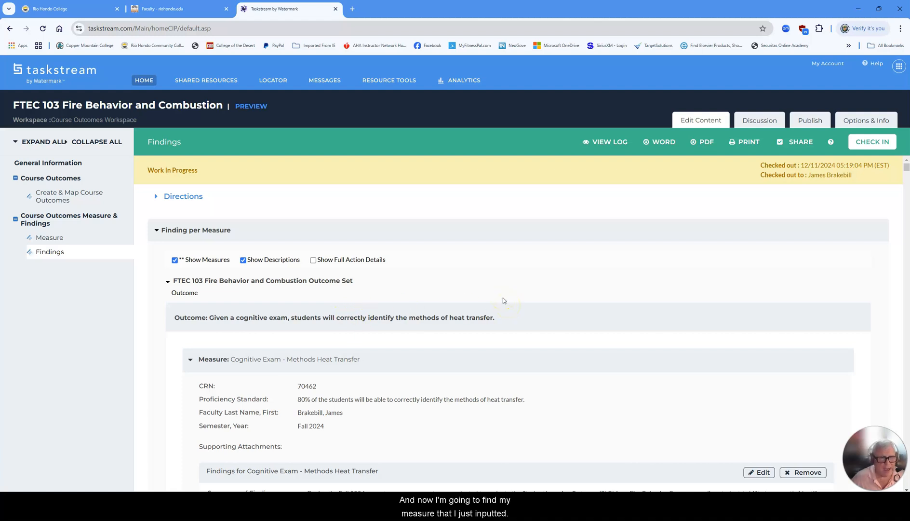
scroll(503, 299, down, 5)
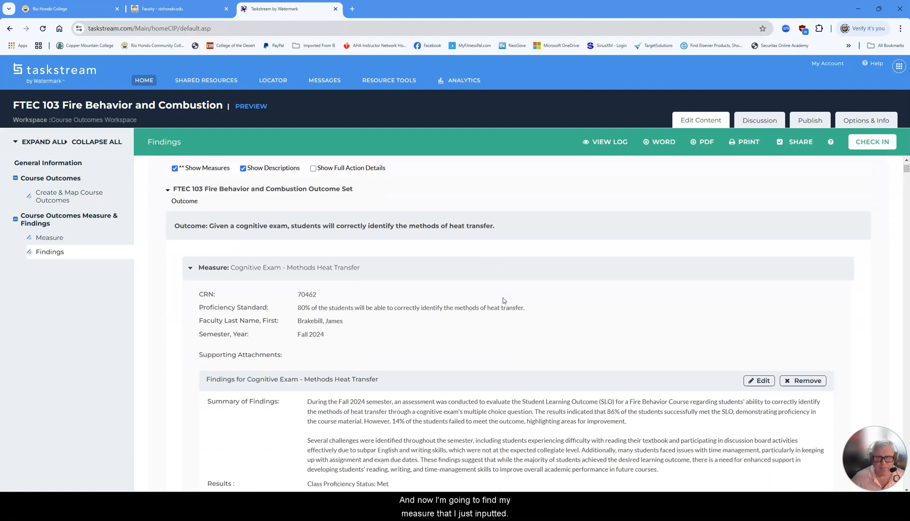
scroll(503, 297, down, 4)
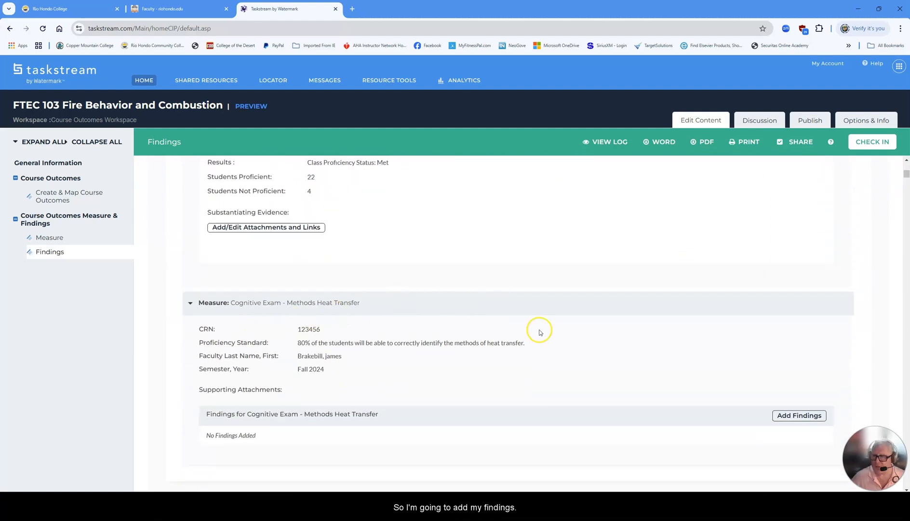
click(799, 415)
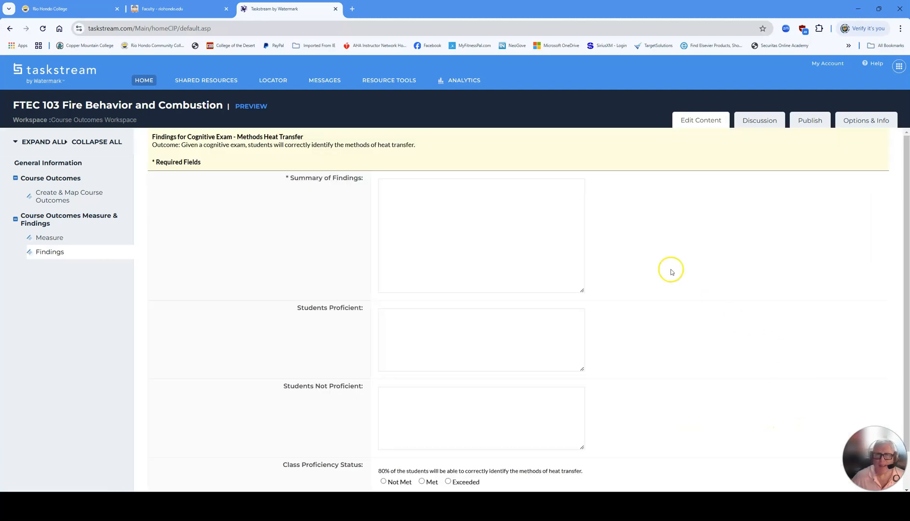
Enter 22 proficient and 4 not-proficient students and mark the class status Met.
click(390, 189)
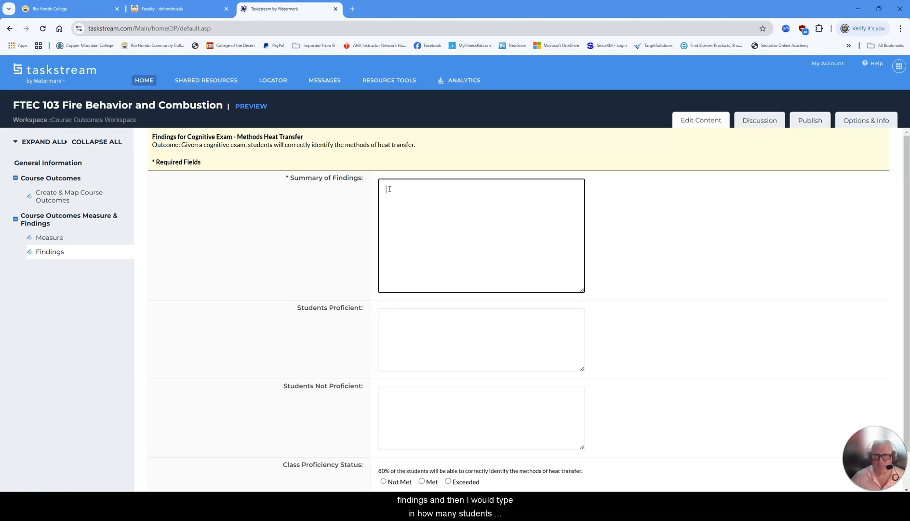
click(390, 319)
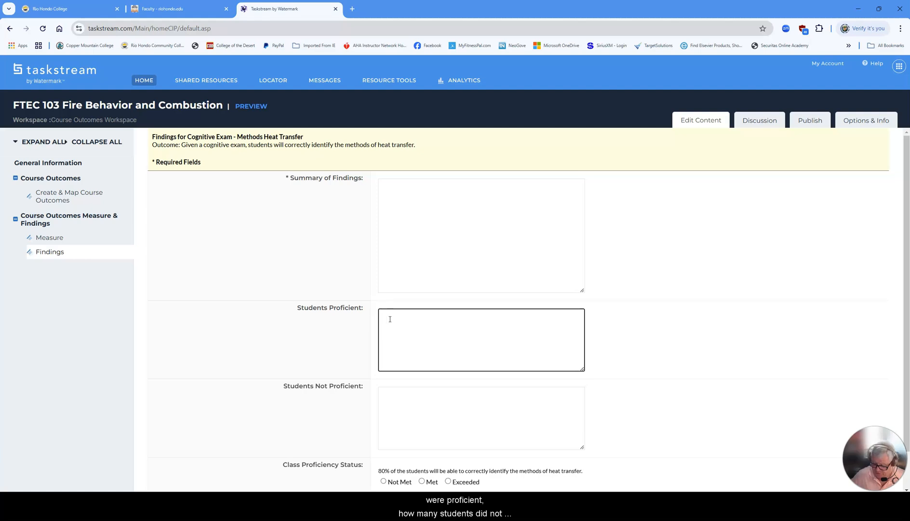
click(397, 401)
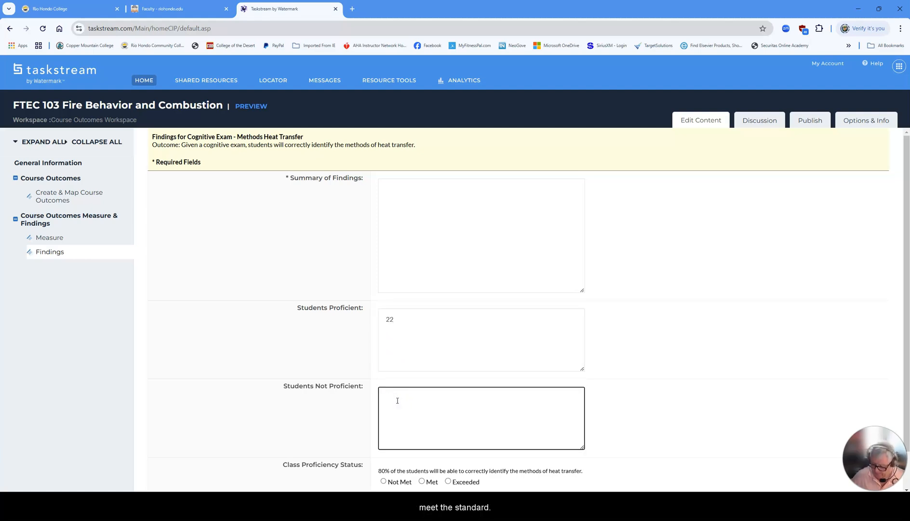
text(4)
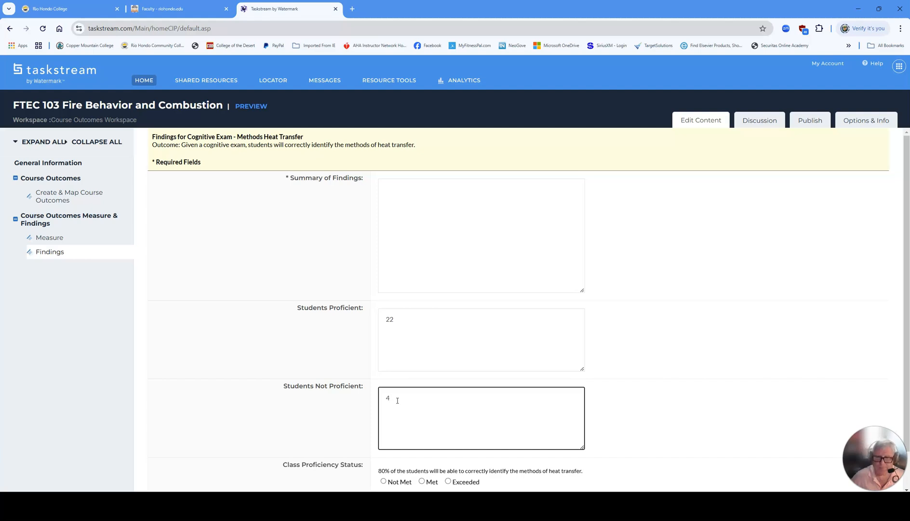
scroll(398, 400, down, 1)
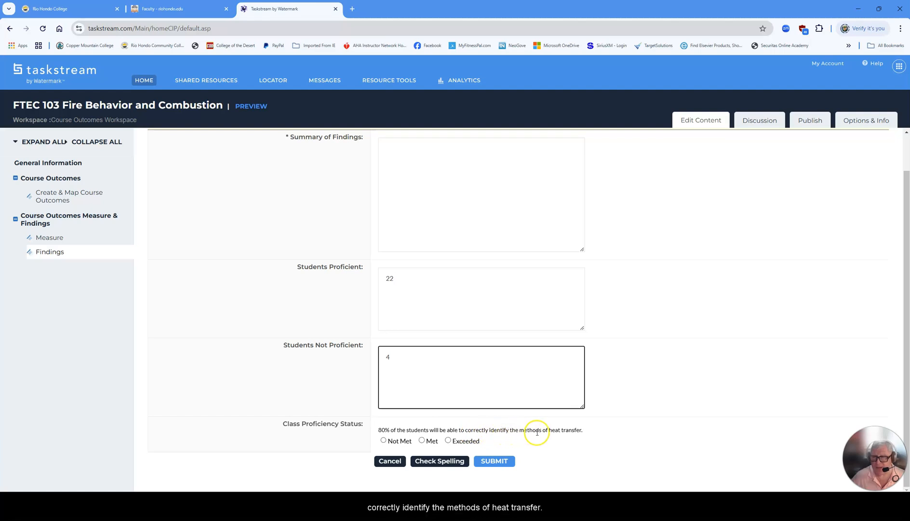
click(423, 441)
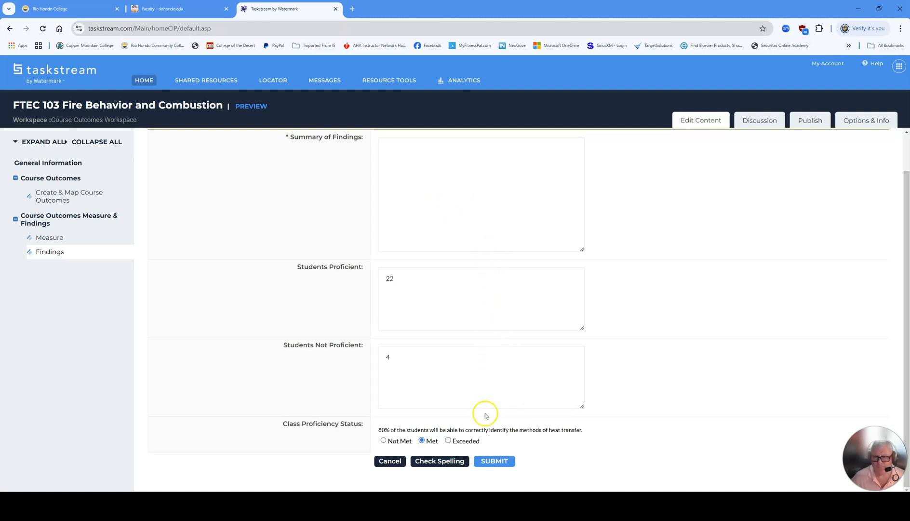
Add the summary 'All student met the SLO.' and submit the findings.
click(488, 462)
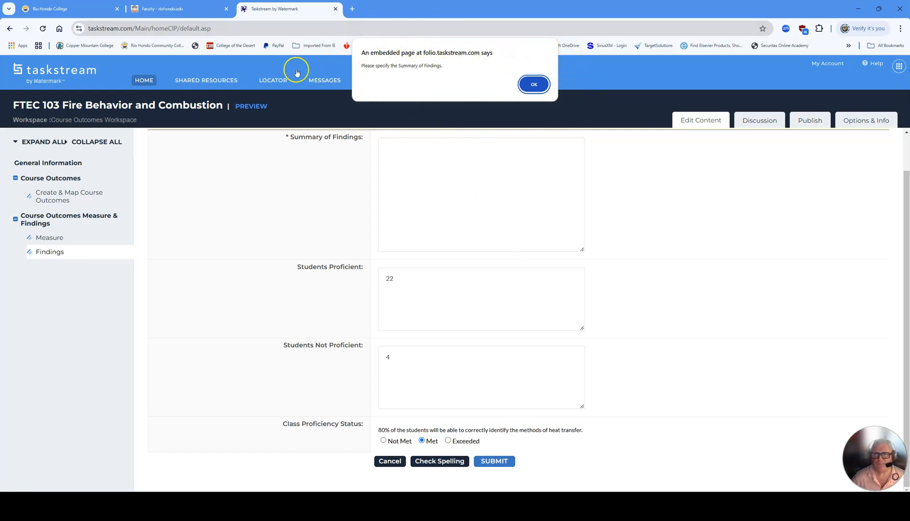
click(534, 85)
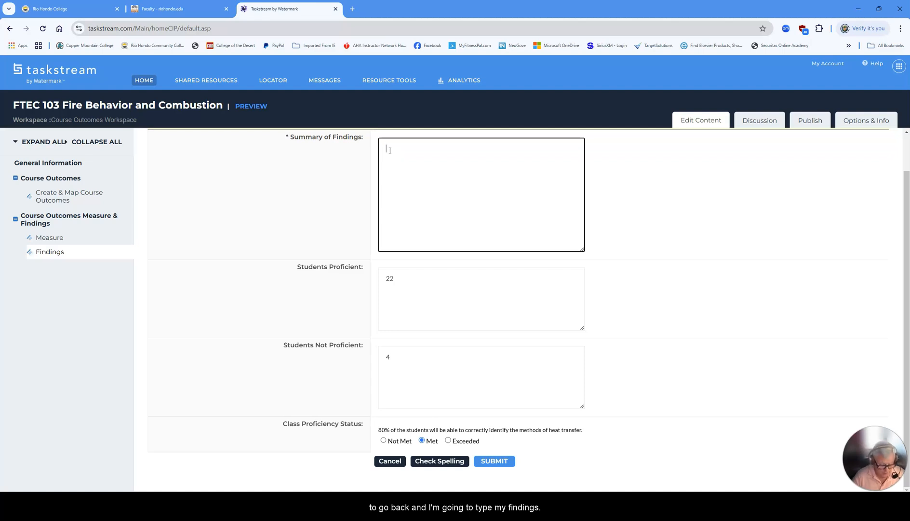
text(All student met th)
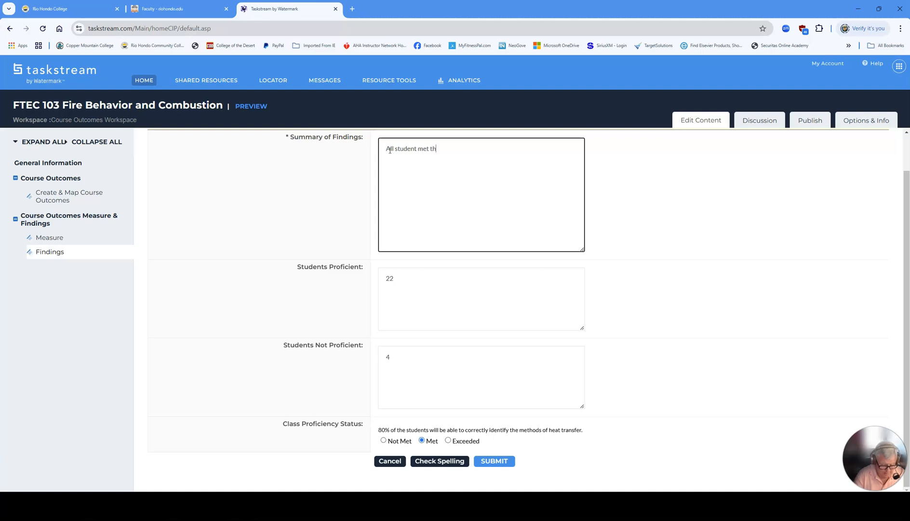
text(e SLO.)
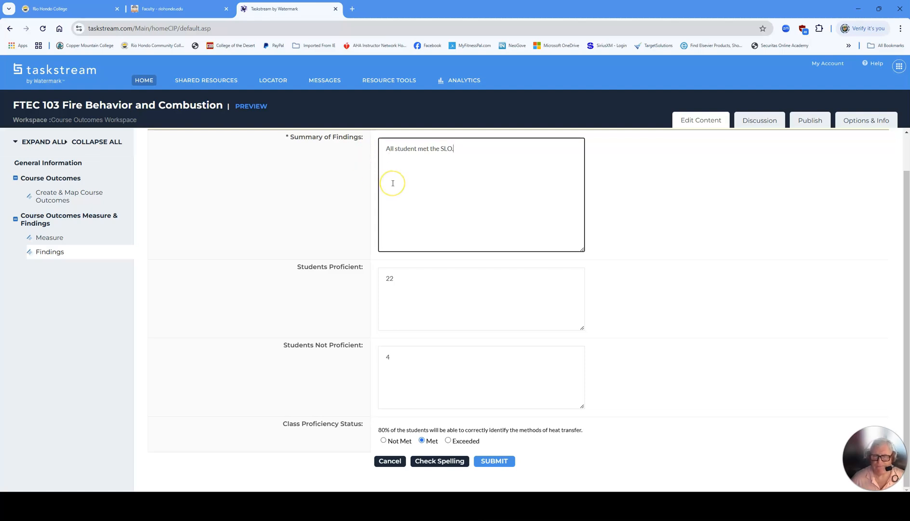
click(488, 461)
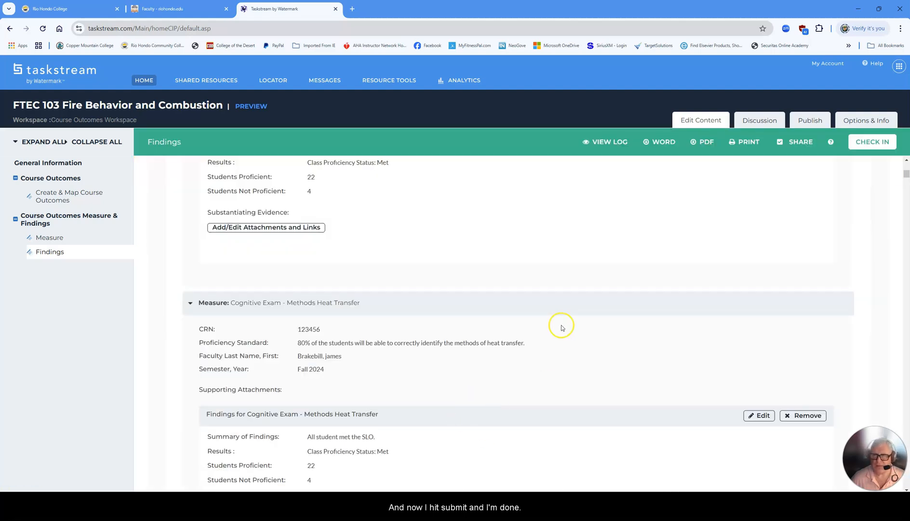
Check the Findings section back in and log out to the Taskstream home page.
click(875, 143)
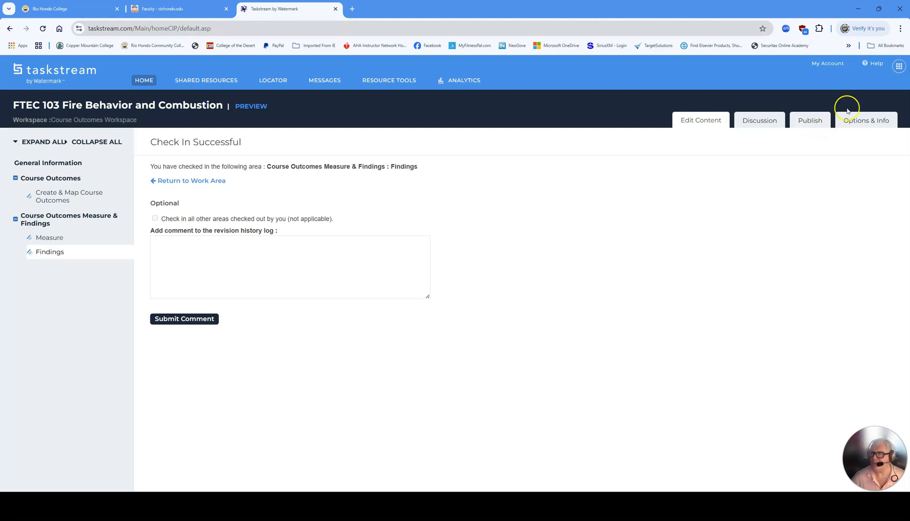
click(901, 67)
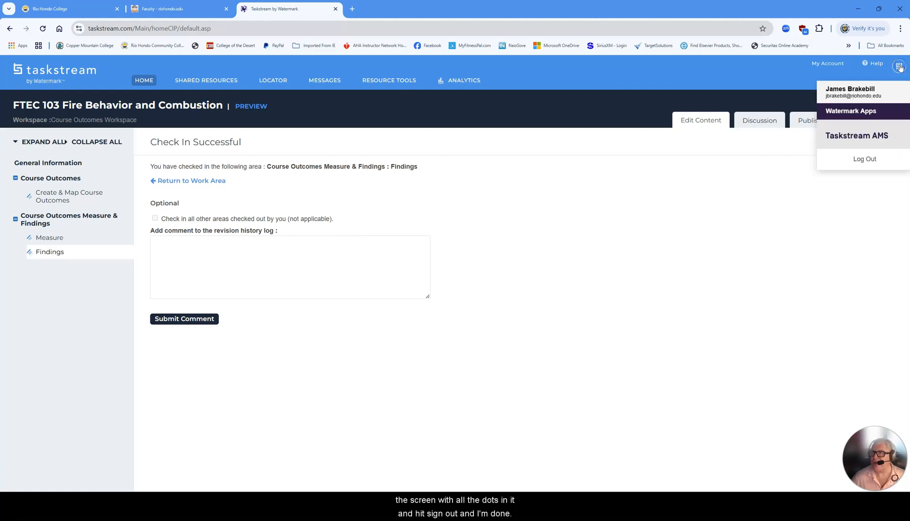
click(877, 161)
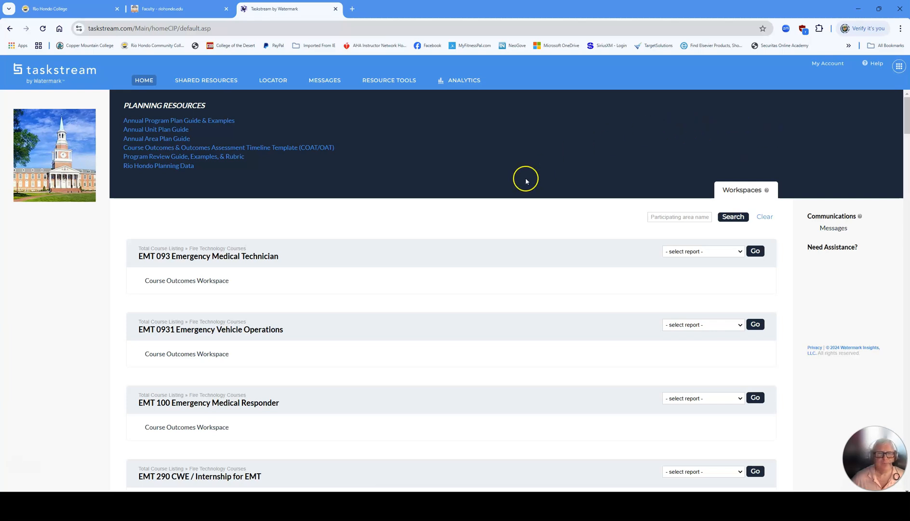
Open the Course Outcomes Workspace for FTEC 103 Fire Behavior and Combustion from the course list.
scroll(486, 210, down, 4)
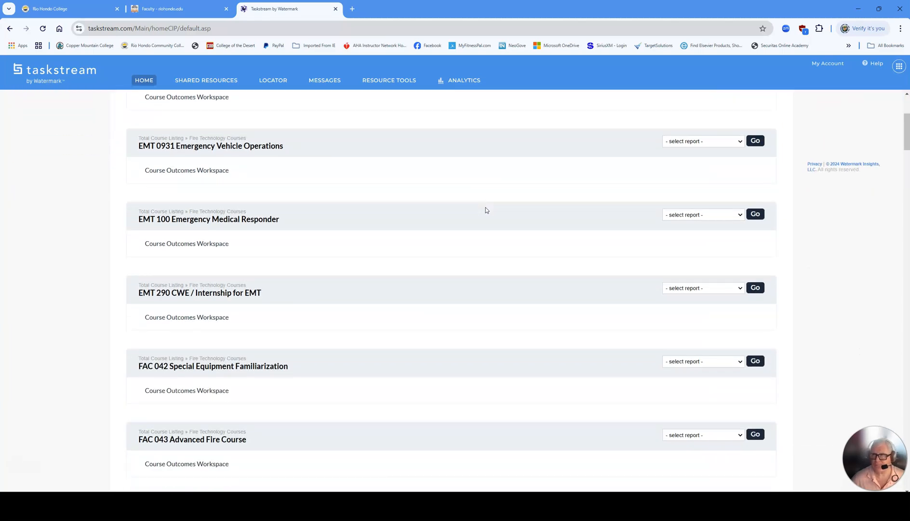
scroll(486, 209, down, 9)
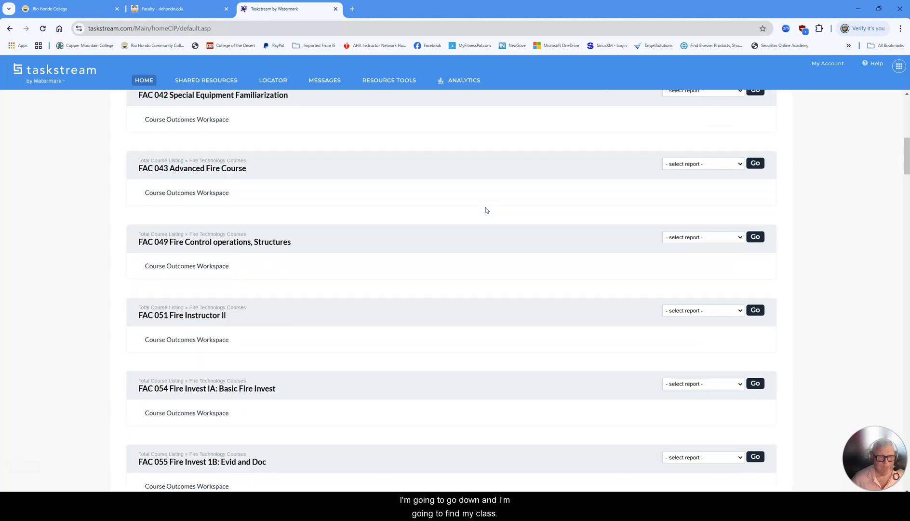
scroll(486, 210, down, 7)
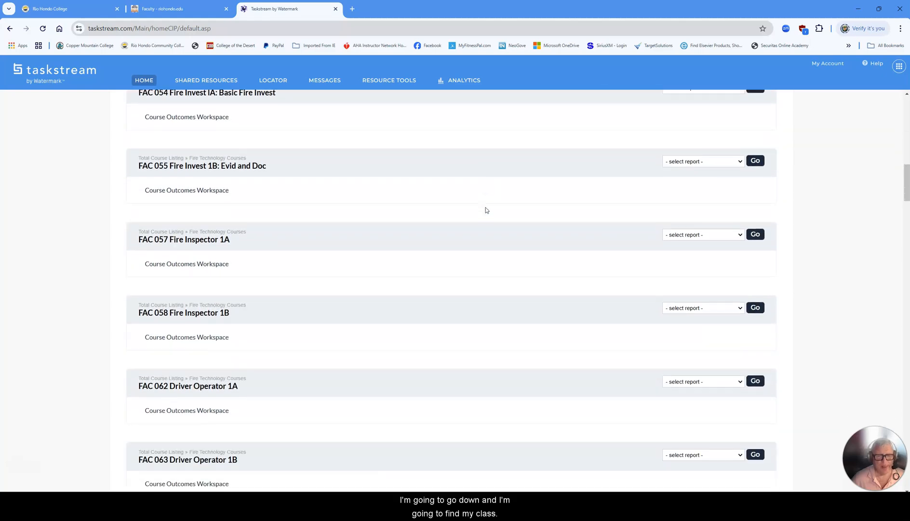
scroll(486, 210, down, 8)
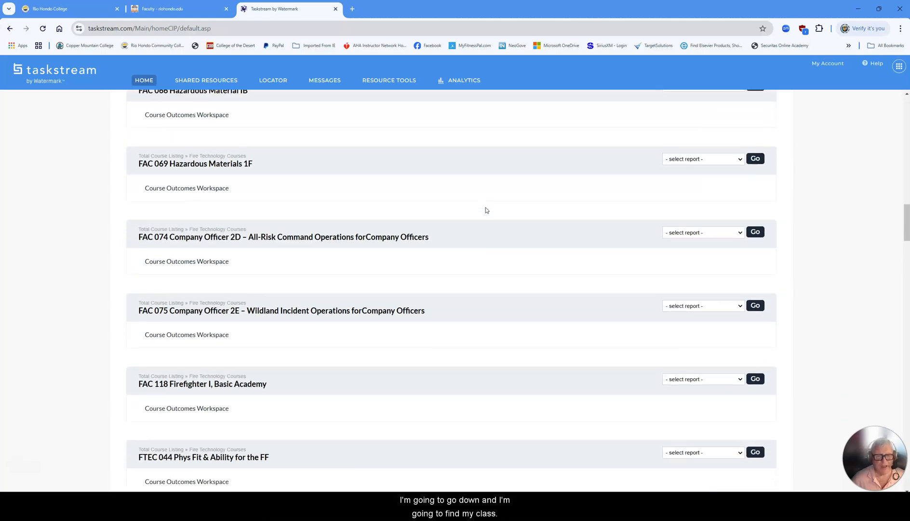
scroll(486, 210, down, 7)
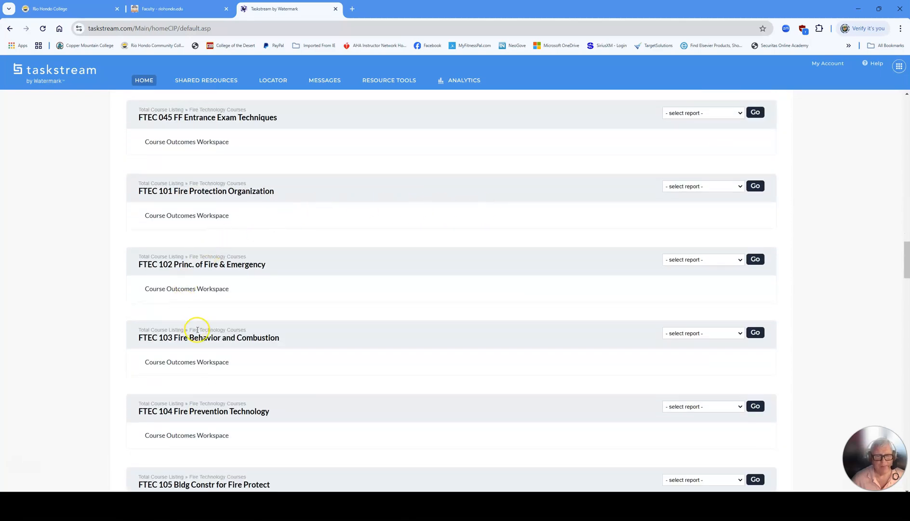
click(182, 363)
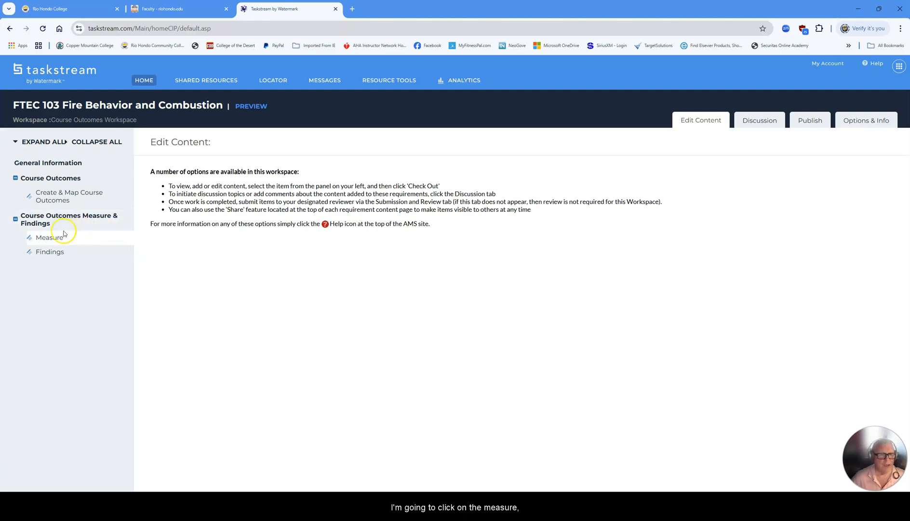
Check out Measure, re-save the Methods Heat Transfer measure (CRN 70462, 80%, Fall 2024), then check in.
click(51, 240)
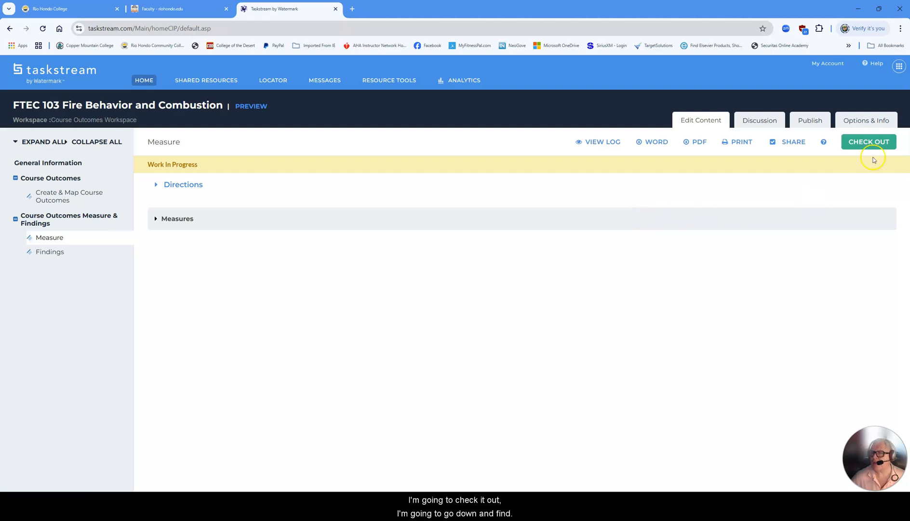
click(871, 143)
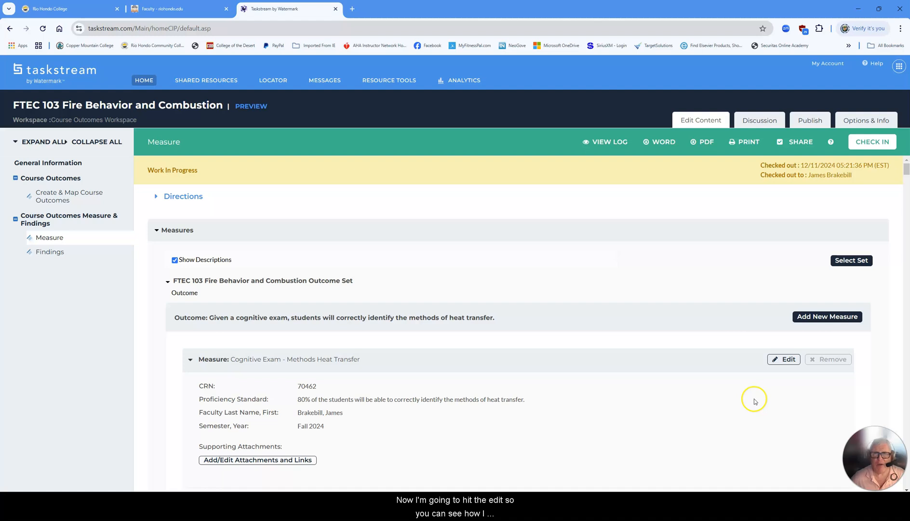
click(787, 360)
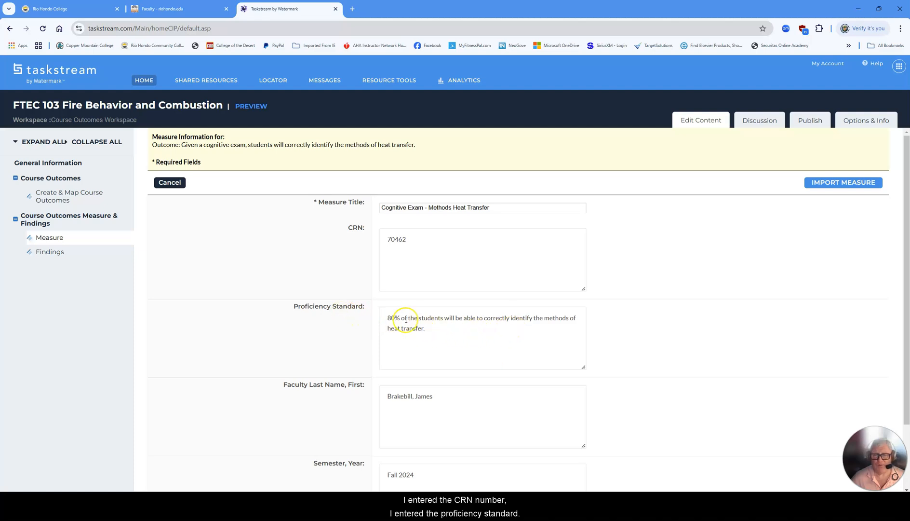
scroll(478, 335, down, 3)
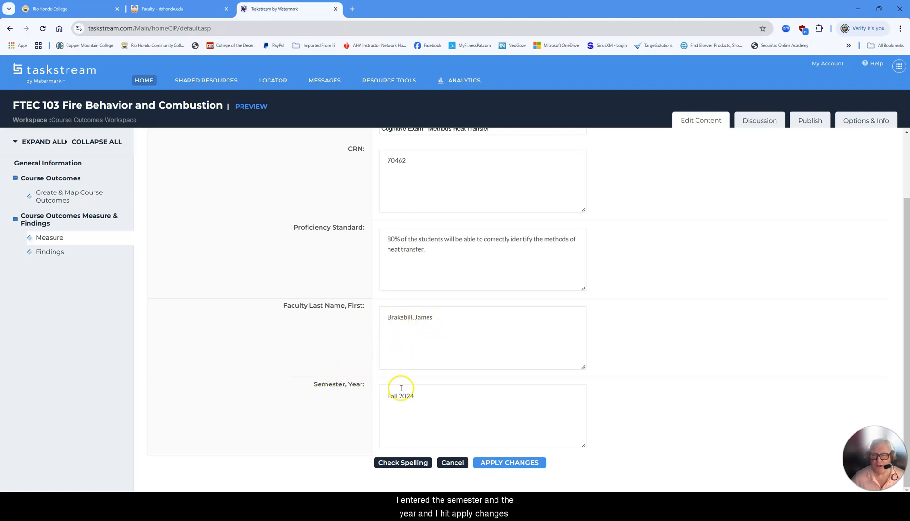
click(533, 464)
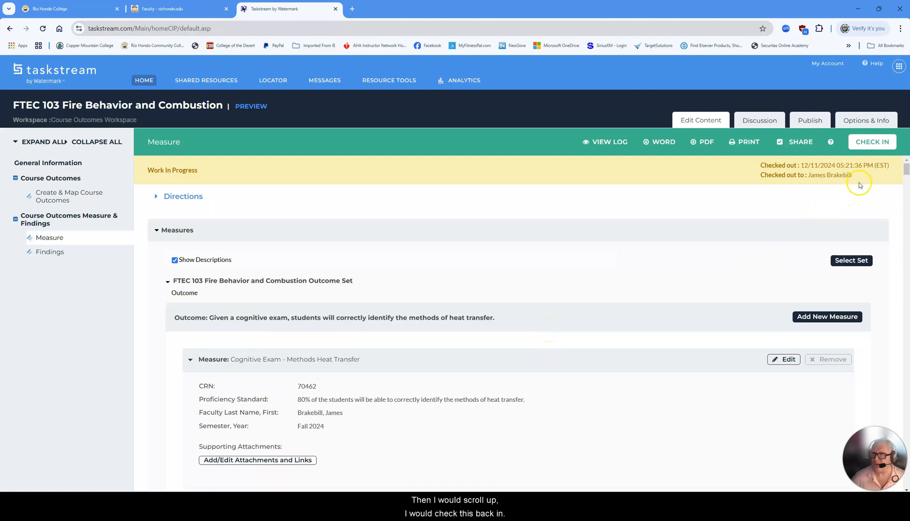
click(870, 142)
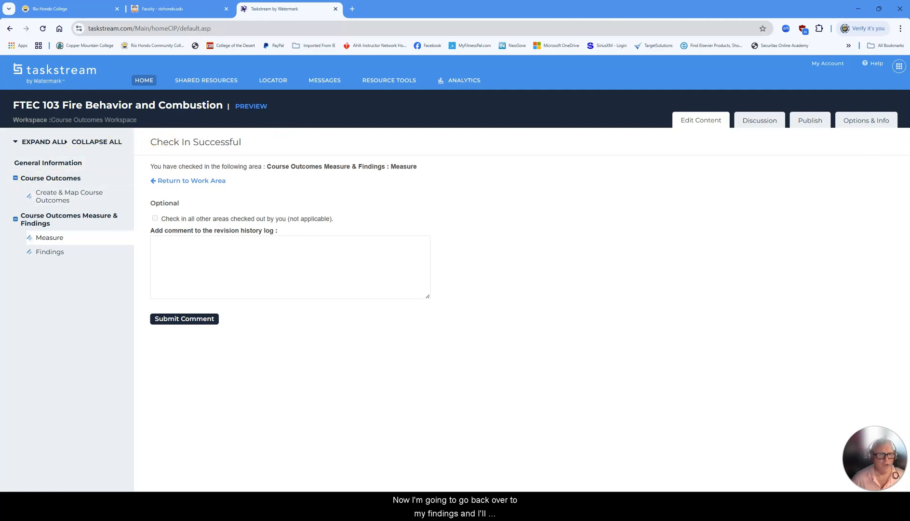
Check out Findings and resubmit heat transfer findings: full Fall 2024 summary, 22 proficient, 4 not, Met.
click(33, 255)
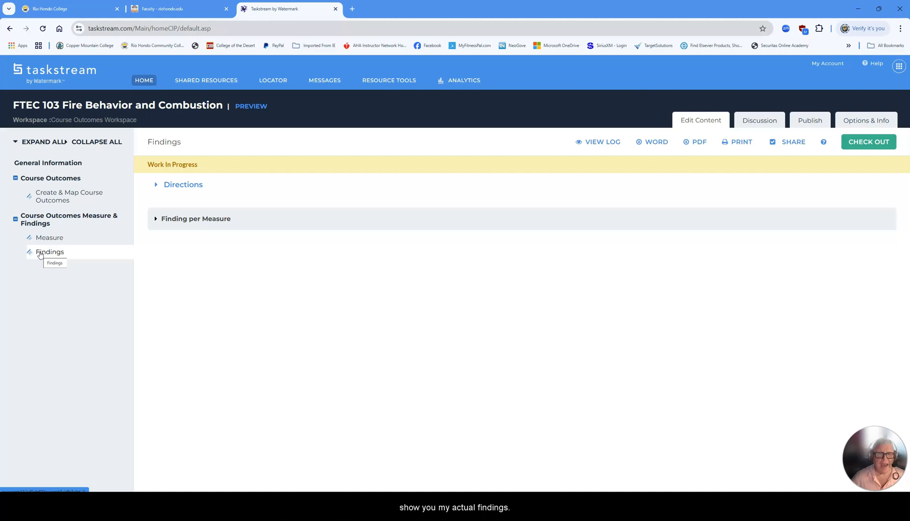
click(867, 145)
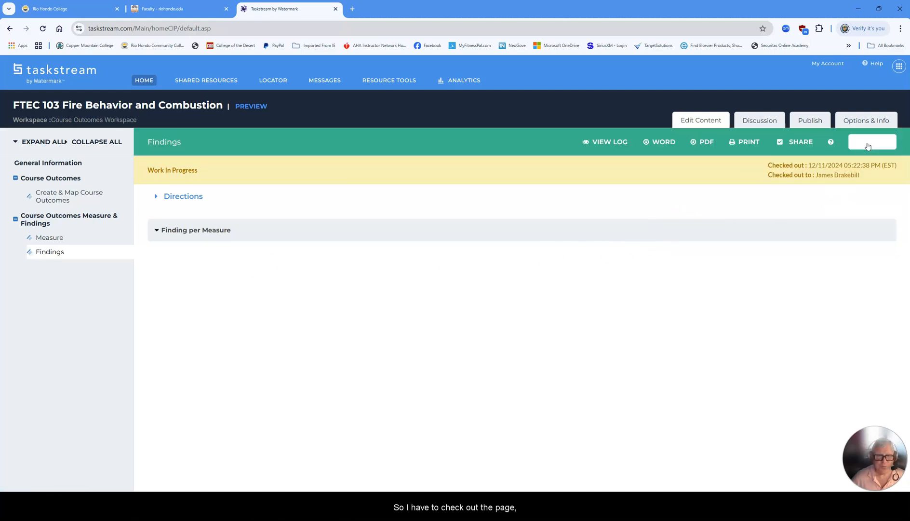
scroll(353, 299, down, 2)
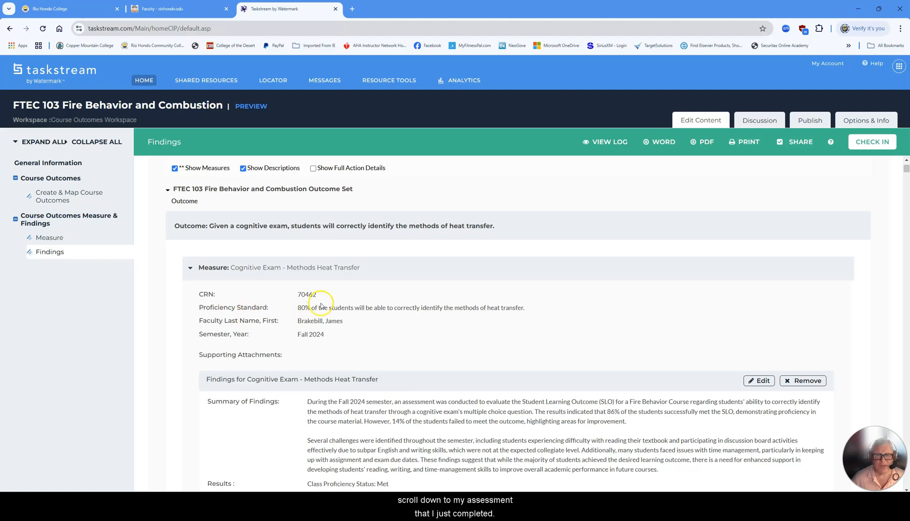
scroll(338, 309, down, 2)
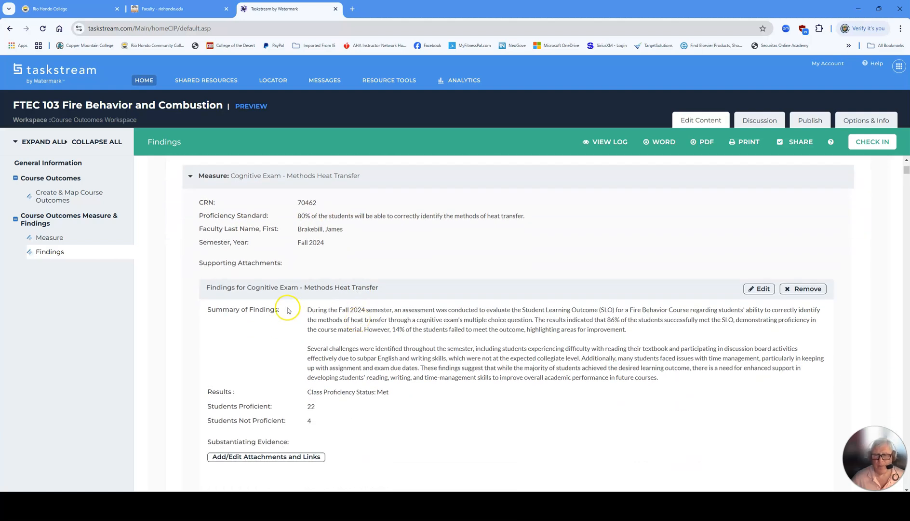
click(760, 289)
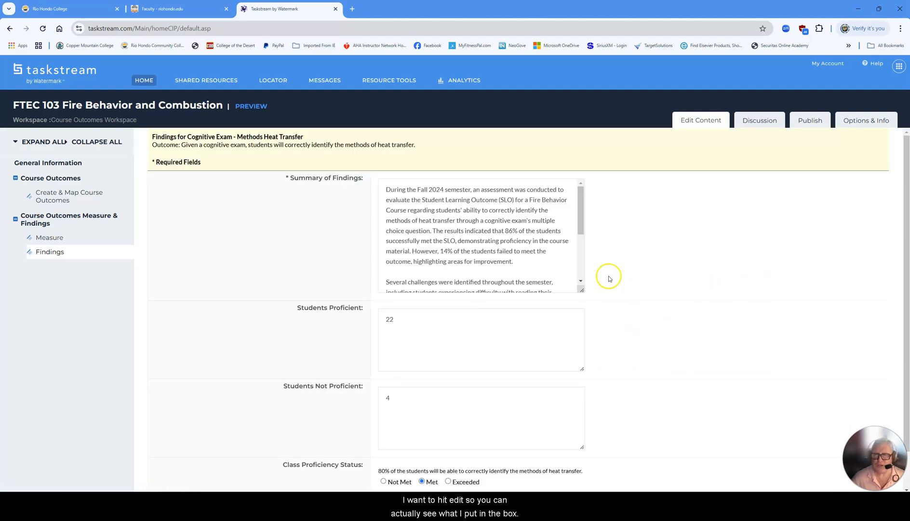
click(582, 233)
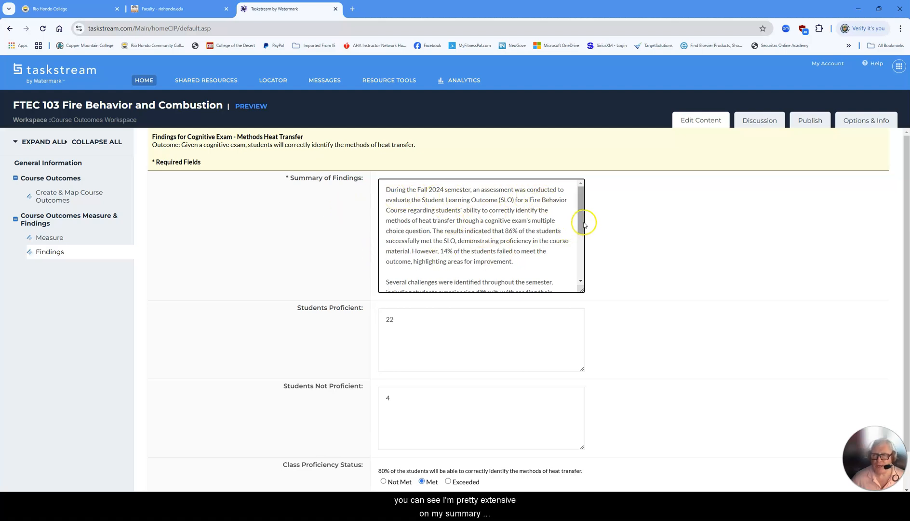
drag(582, 224, 590, 271)
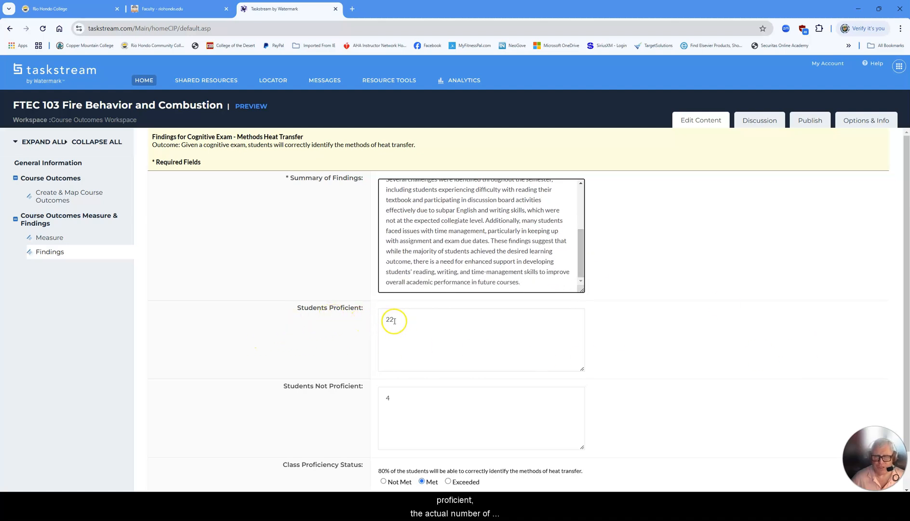
scroll(396, 320, down, 1)
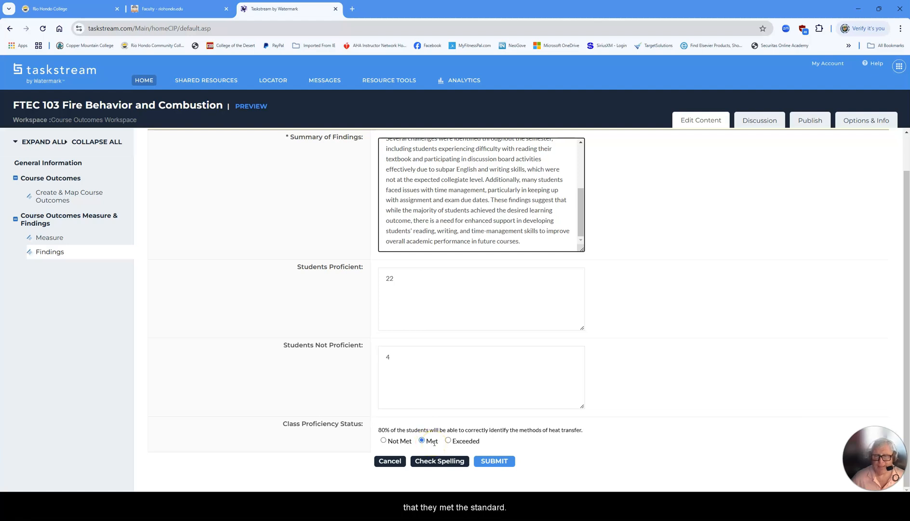
click(494, 462)
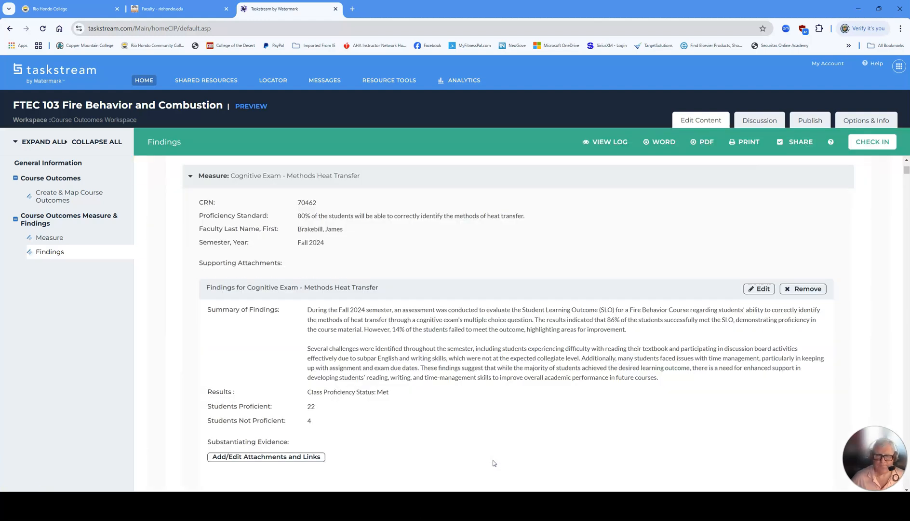
Check the Findings section of the FTEC 103 workspace back in.
click(872, 141)
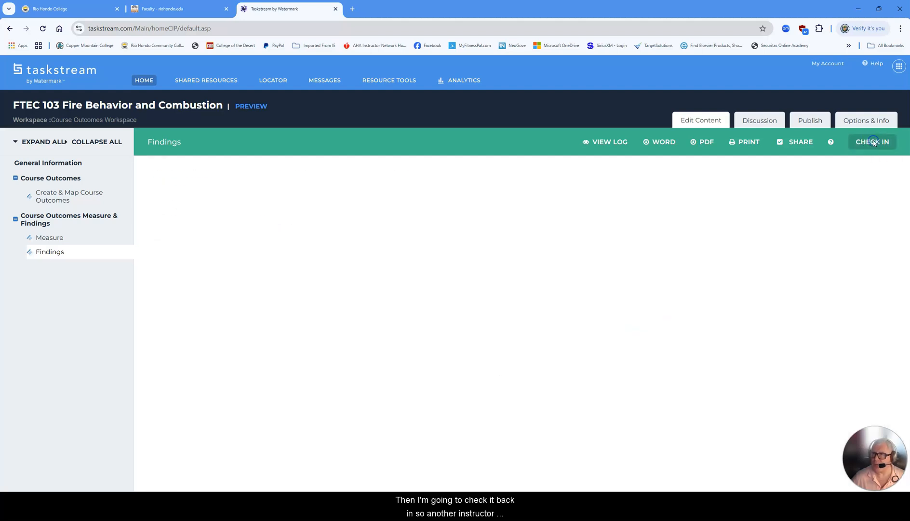